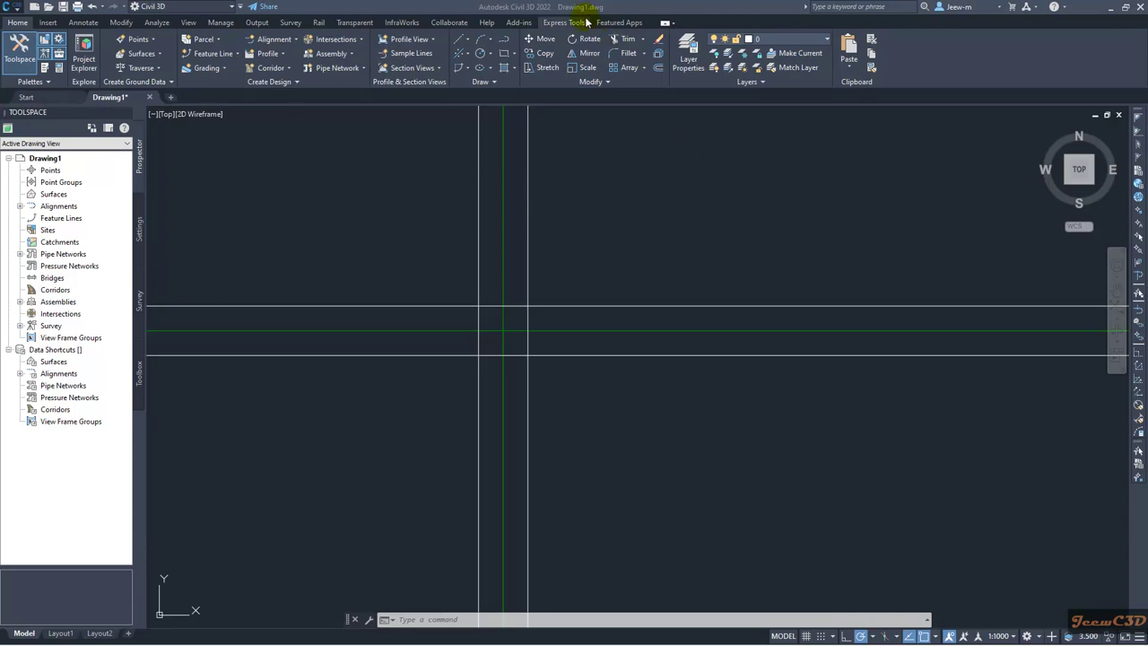
# Step: Inspect the east-west centerline and the two offset alignments of the north-south road by selecting each in turn
pyautogui.moveTo(632, 211)
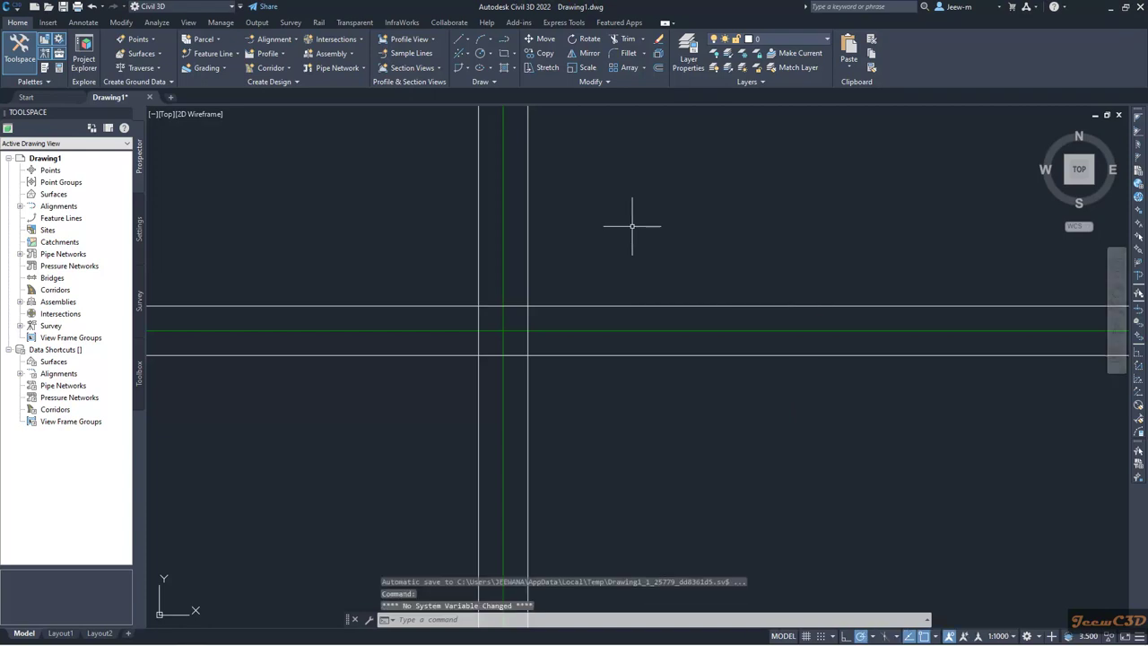
pyautogui.click(271, 40)
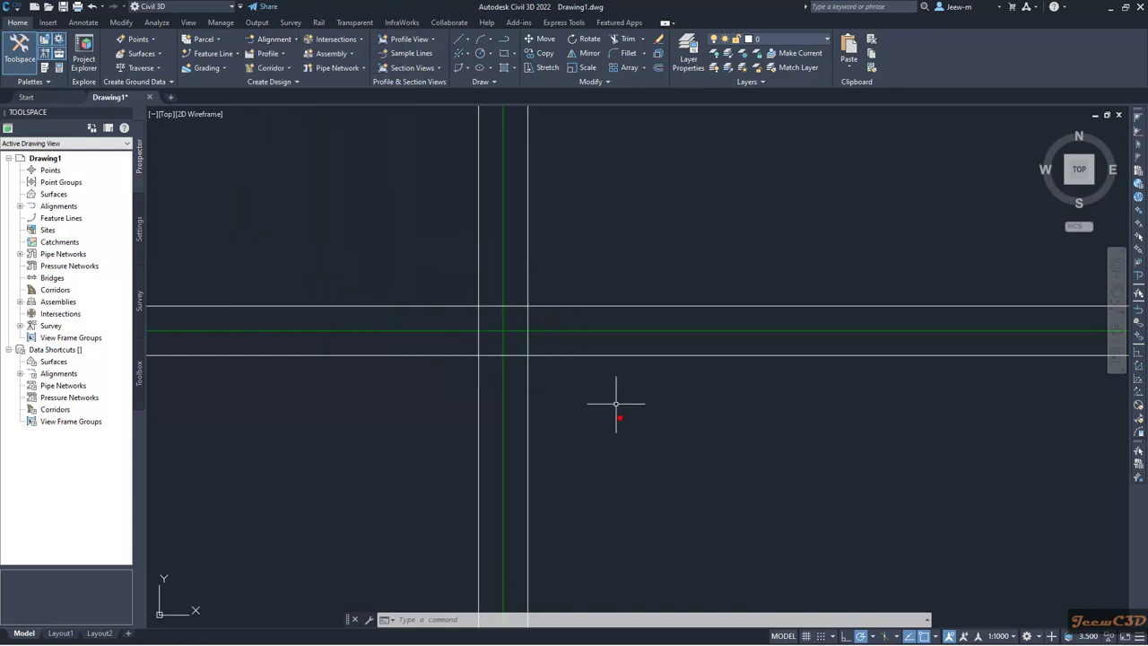
pyautogui.click(503, 337)
pyautogui.press('Escape')
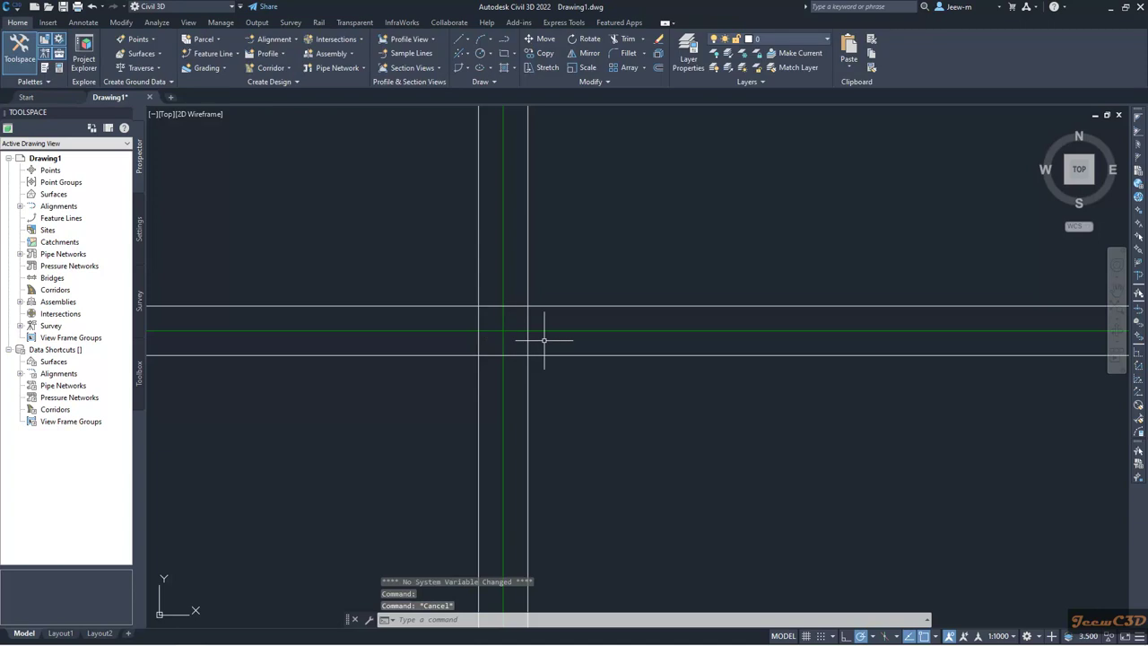
pyautogui.click(564, 331)
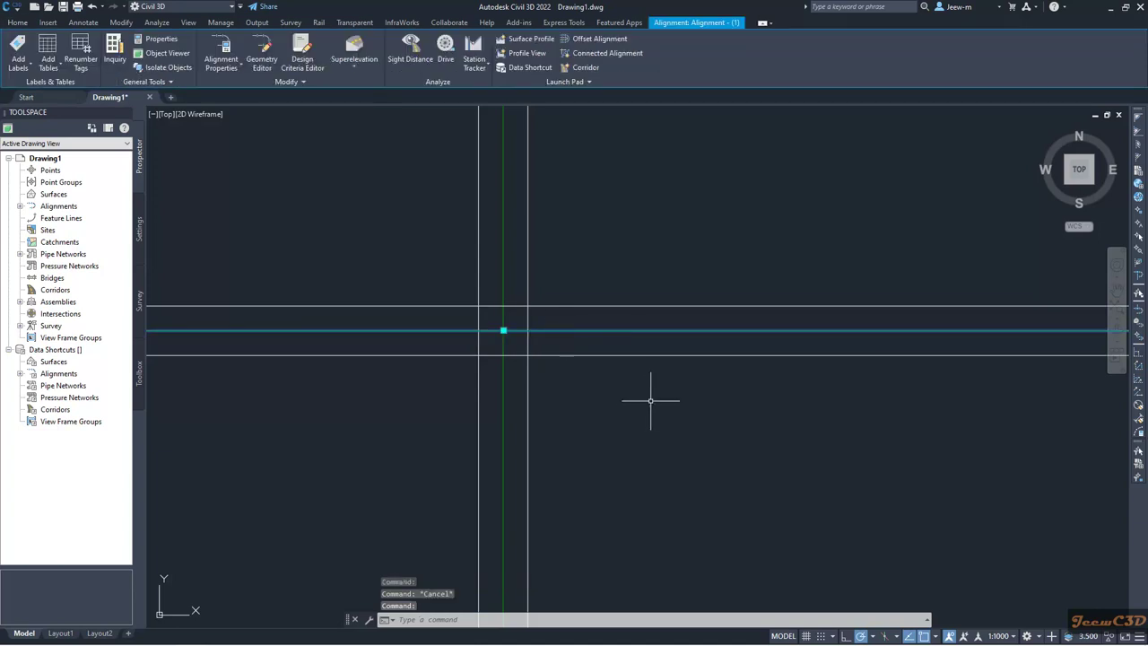
pyautogui.press('Escape')
pyautogui.click(526, 389)
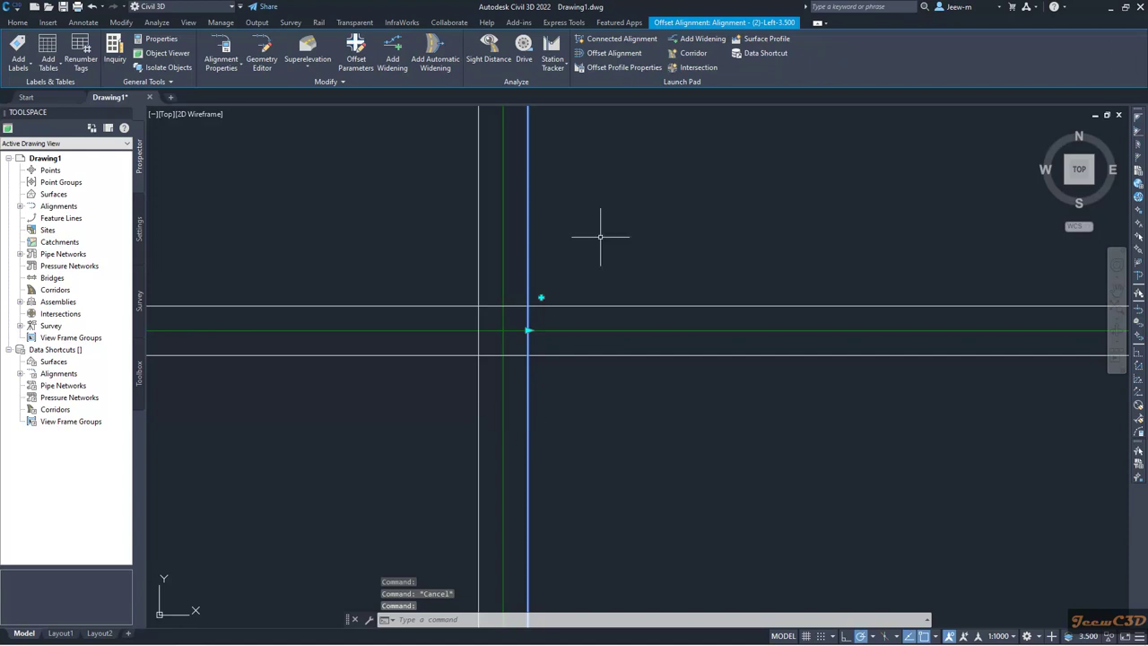
pyautogui.press('Escape')
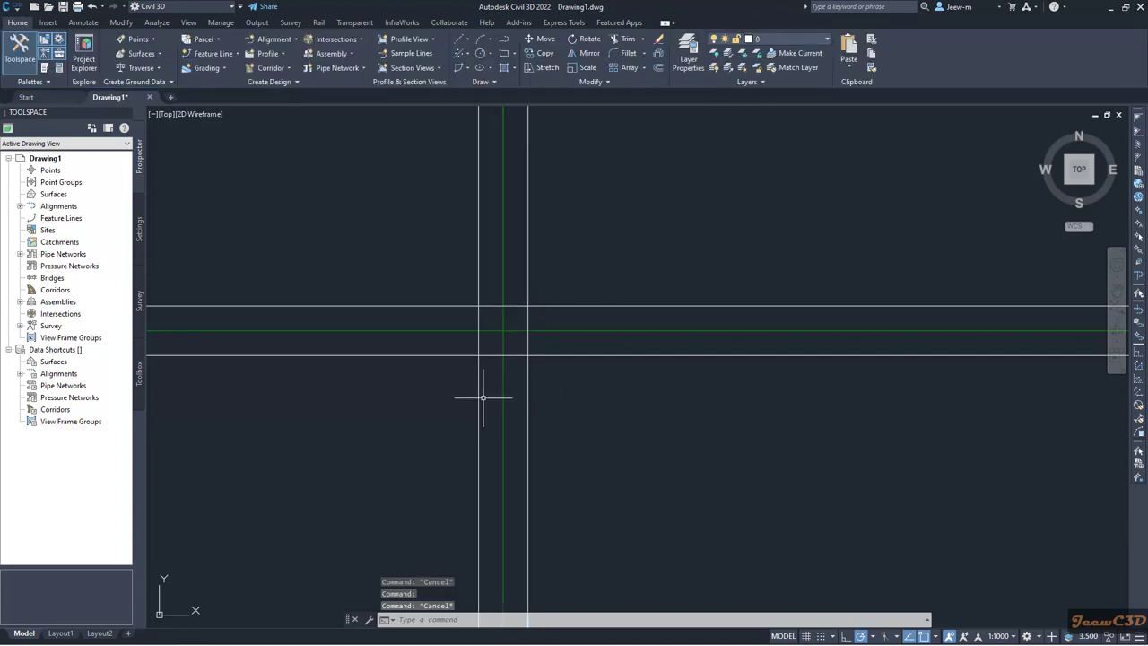
pyautogui.click(479, 394)
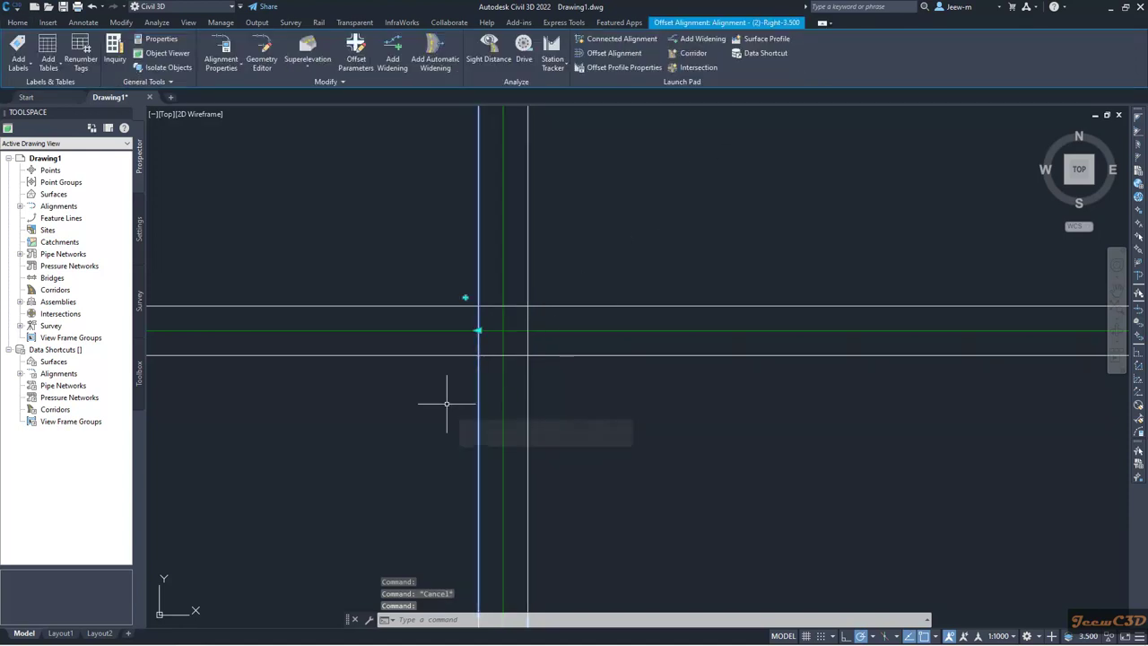
pyautogui.press('Escape')
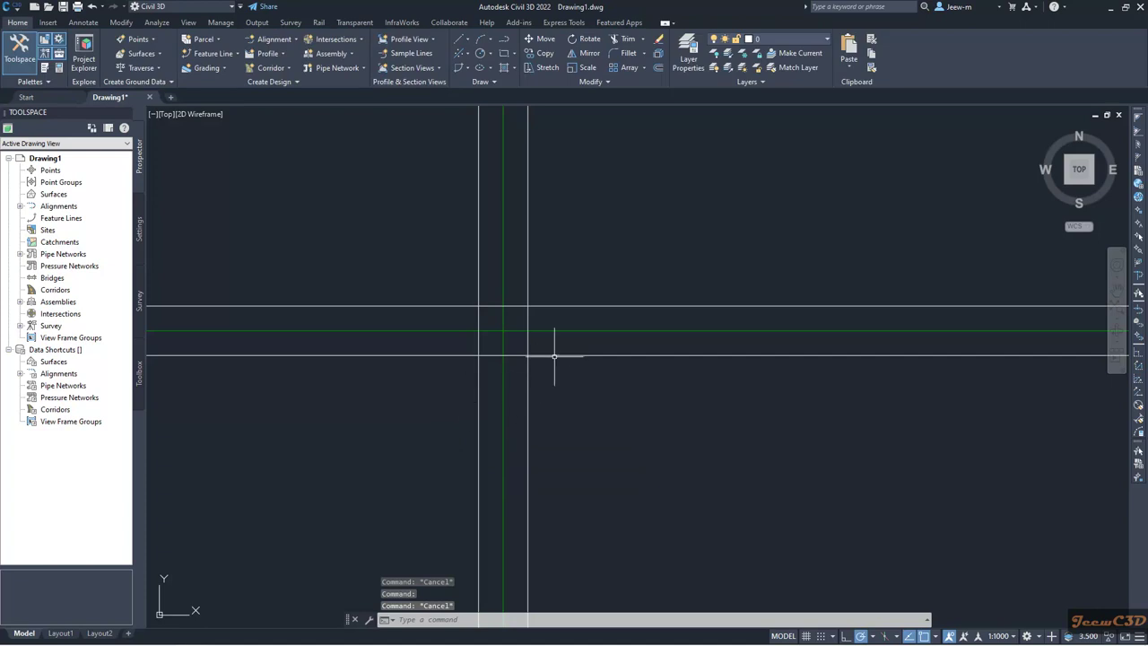
# Step: Review the offset profile's cross slope parameters for the east-west road's south offset alignment, leaving them as they are
pyautogui.click(555, 356)
pyautogui.click(607, 67)
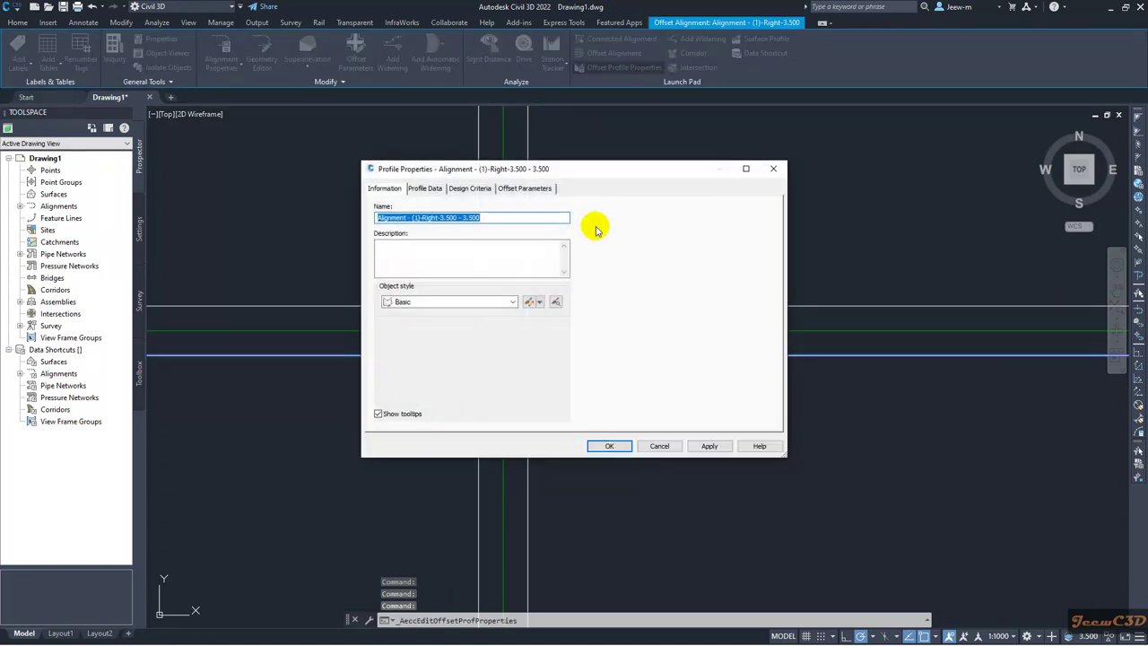
pyautogui.click(537, 188)
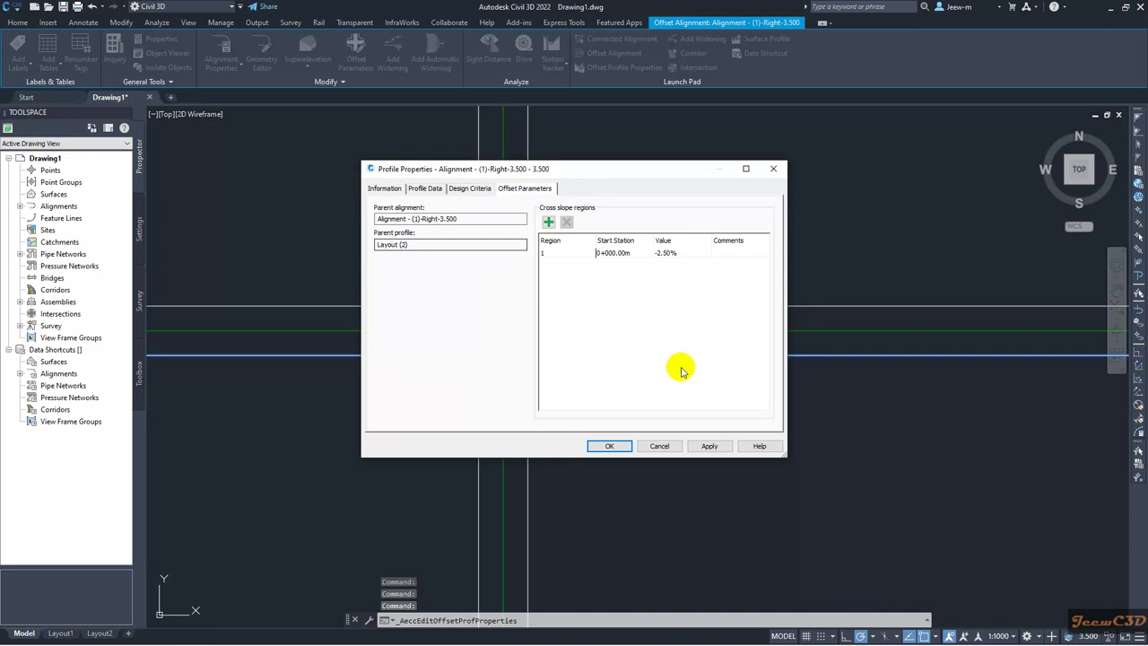
pyautogui.click(659, 446)
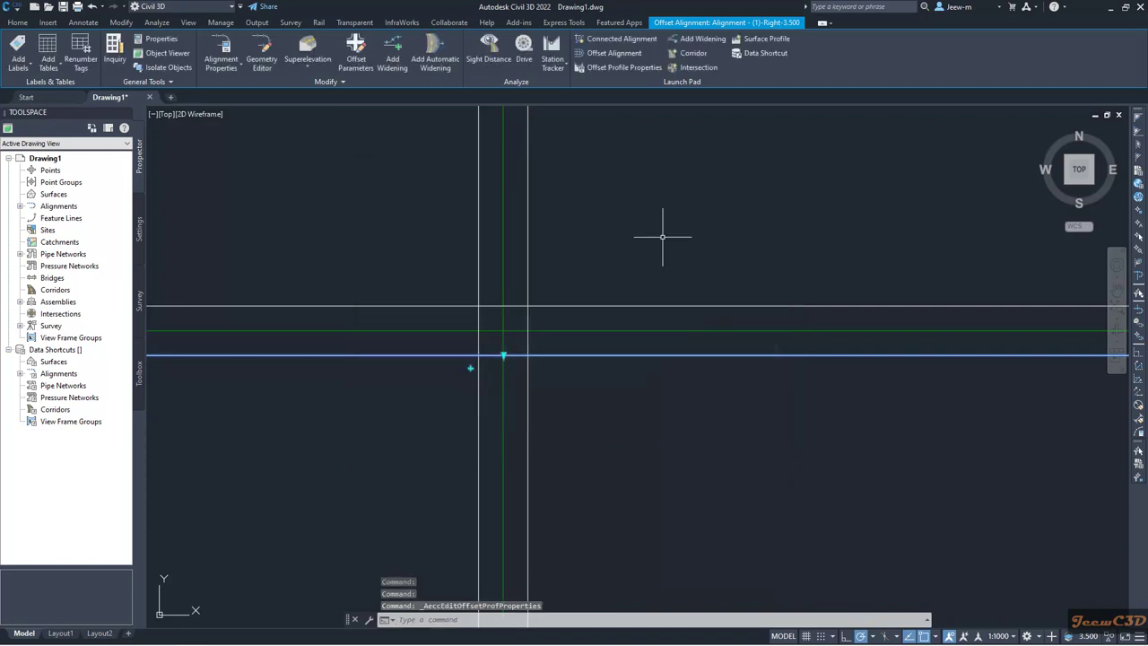
pyautogui.press('Escape')
# Step: Start a connected alignment from the north-south road's east offset to the east-west road's south offset, located in the southeast corner of the crossing
pyautogui.scroll(5, 661, 359)
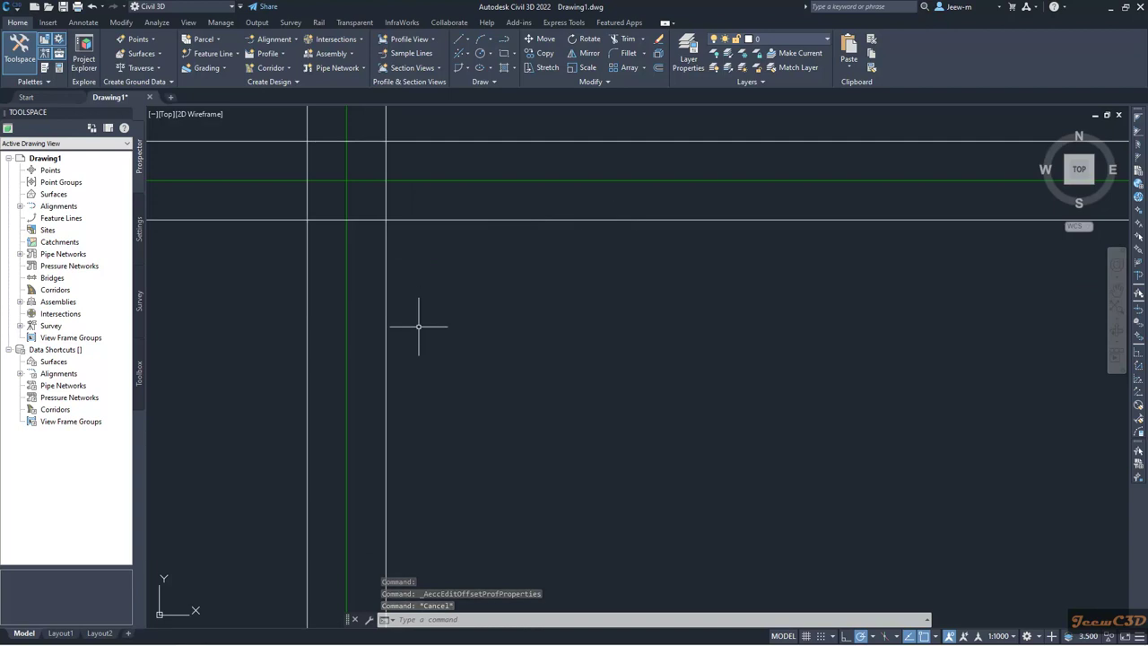
pyautogui.click(284, 44)
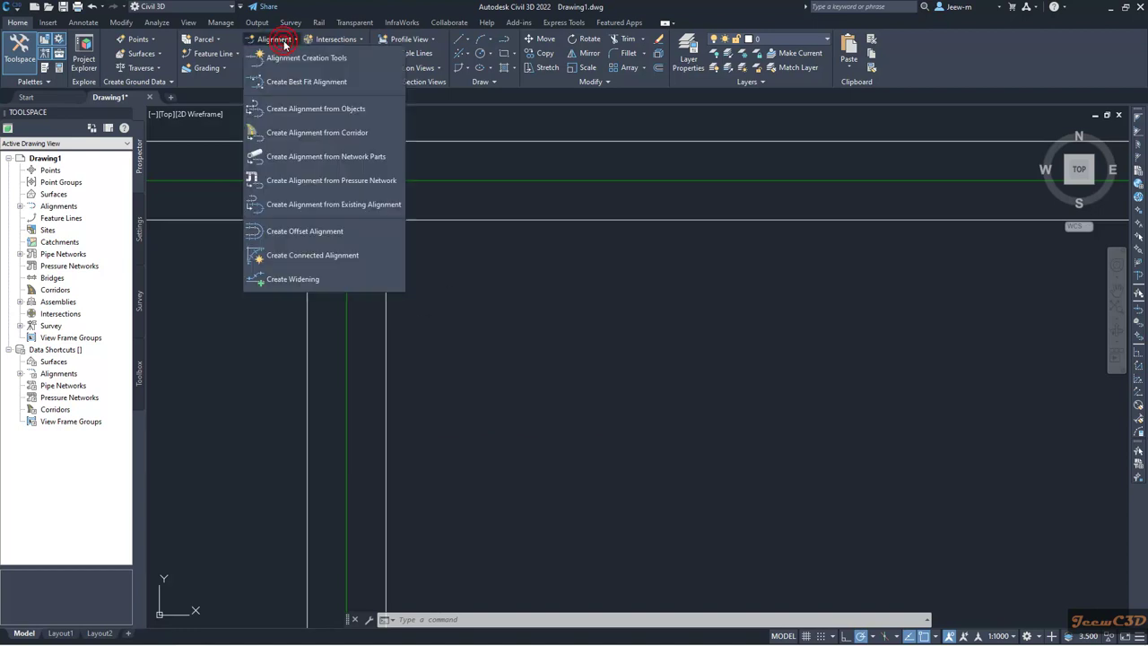
pyautogui.click(325, 256)
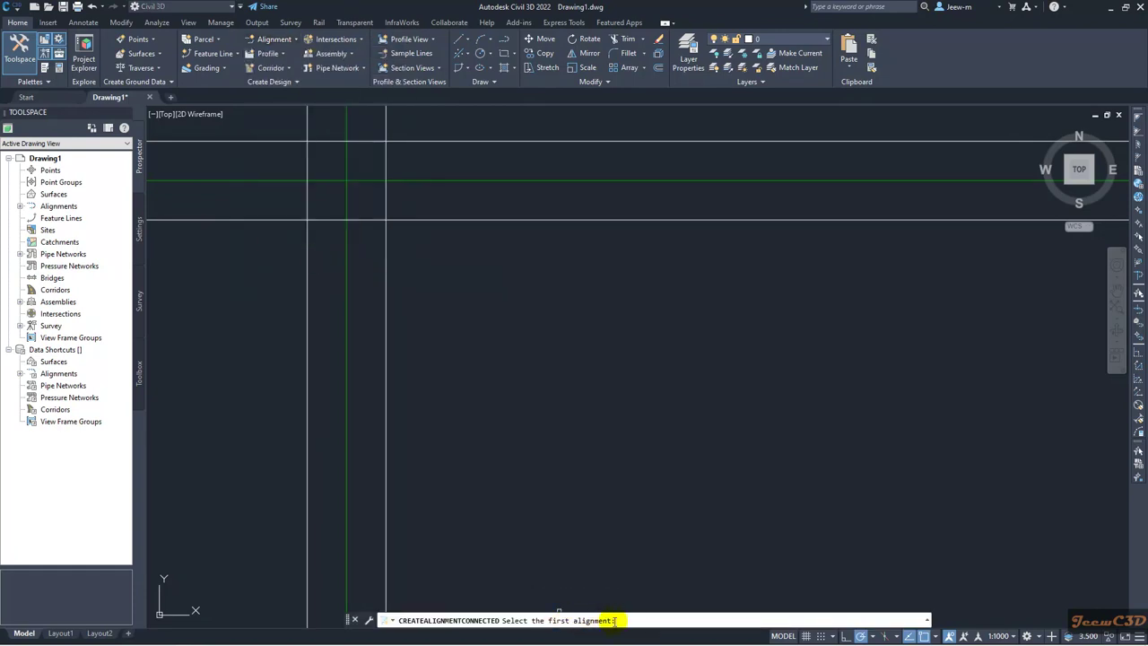
pyautogui.click(386, 282)
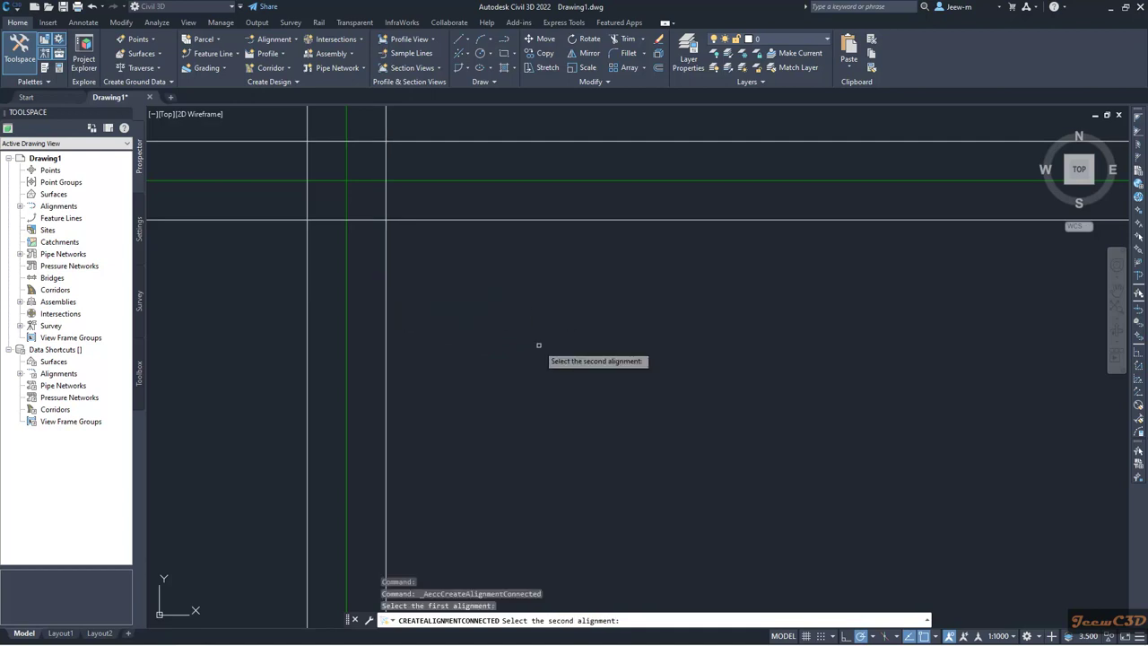
pyautogui.click(557, 218)
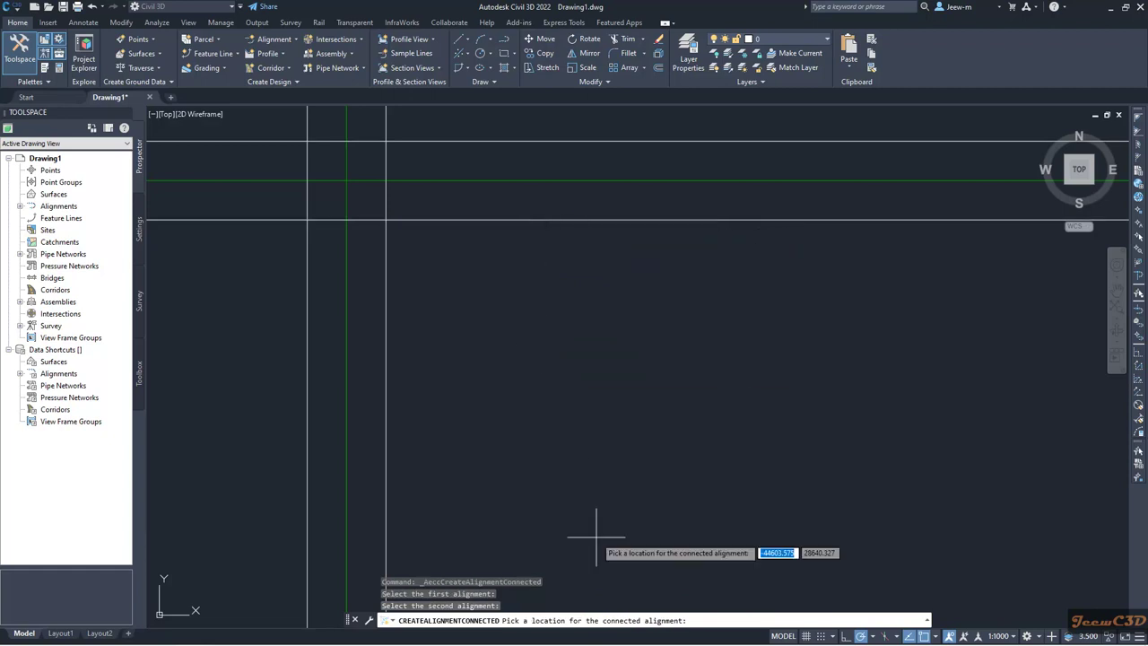
pyautogui.click(410, 249)
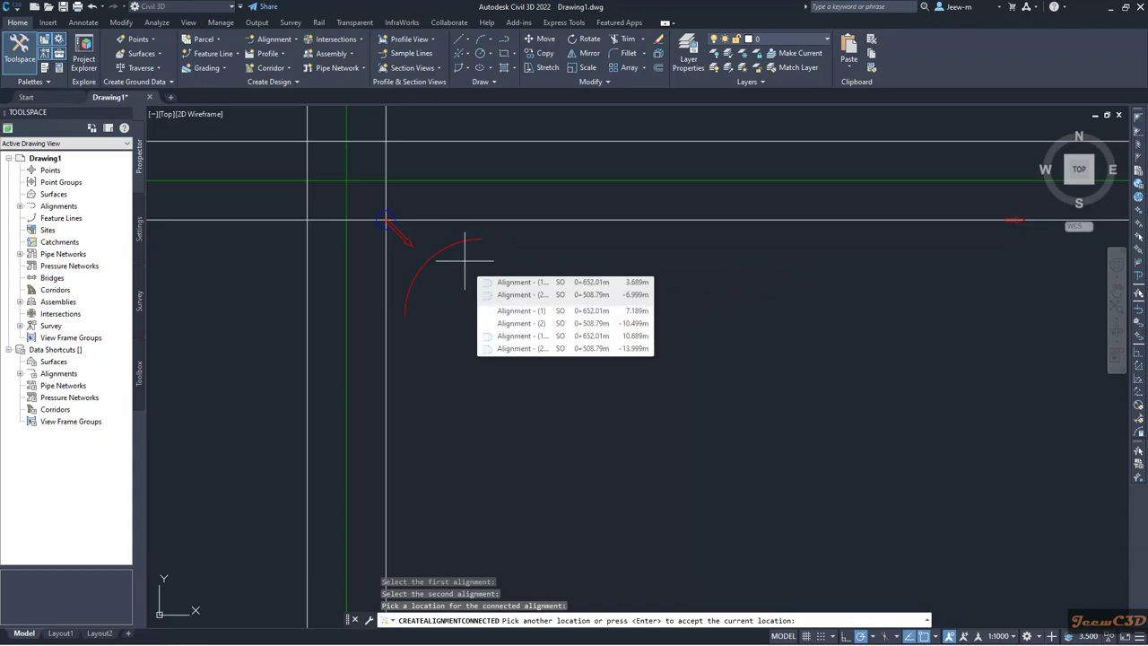
pyautogui.press('Return')
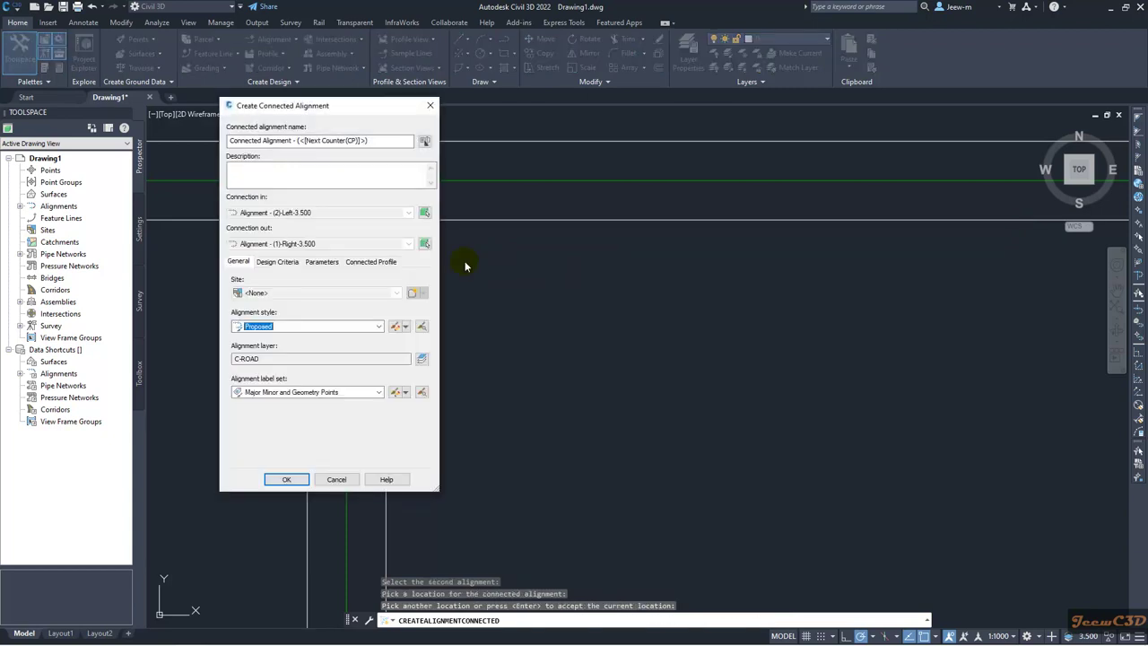
# Step: Set the connected alignment's style to Layout and its label set to _No Labels
pyautogui.moveTo(362, 112); pyautogui.dragTo(304, 135)
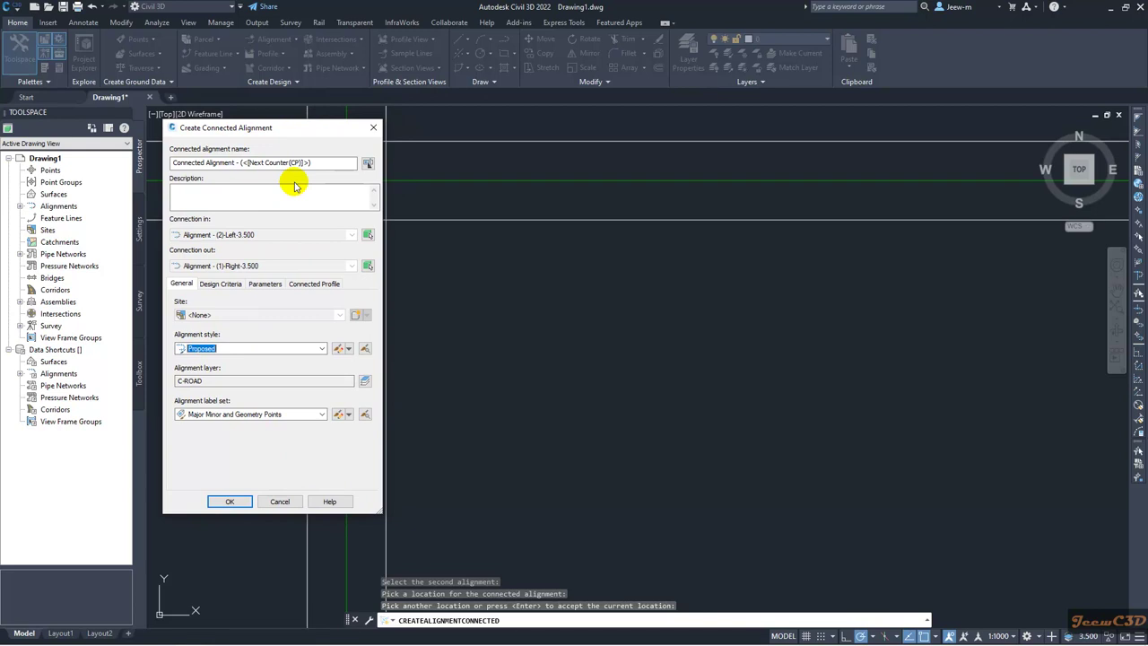
pyautogui.moveTo(305, 131); pyautogui.dragTo(776, 159)
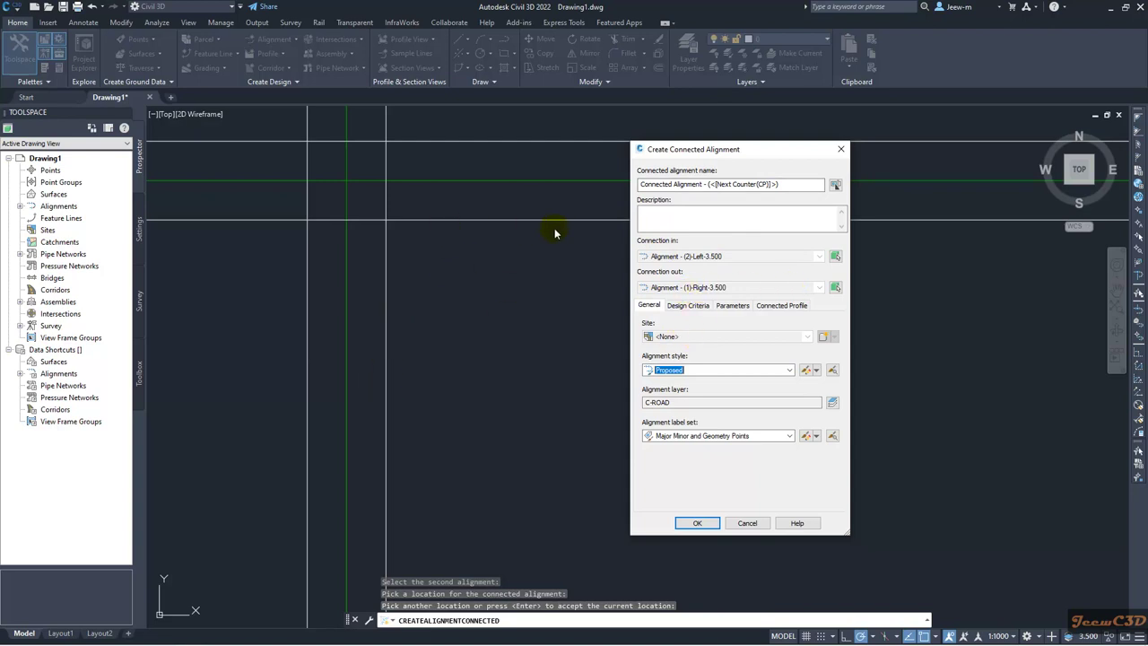
pyautogui.moveTo(696, 154); pyautogui.dragTo(625, 149)
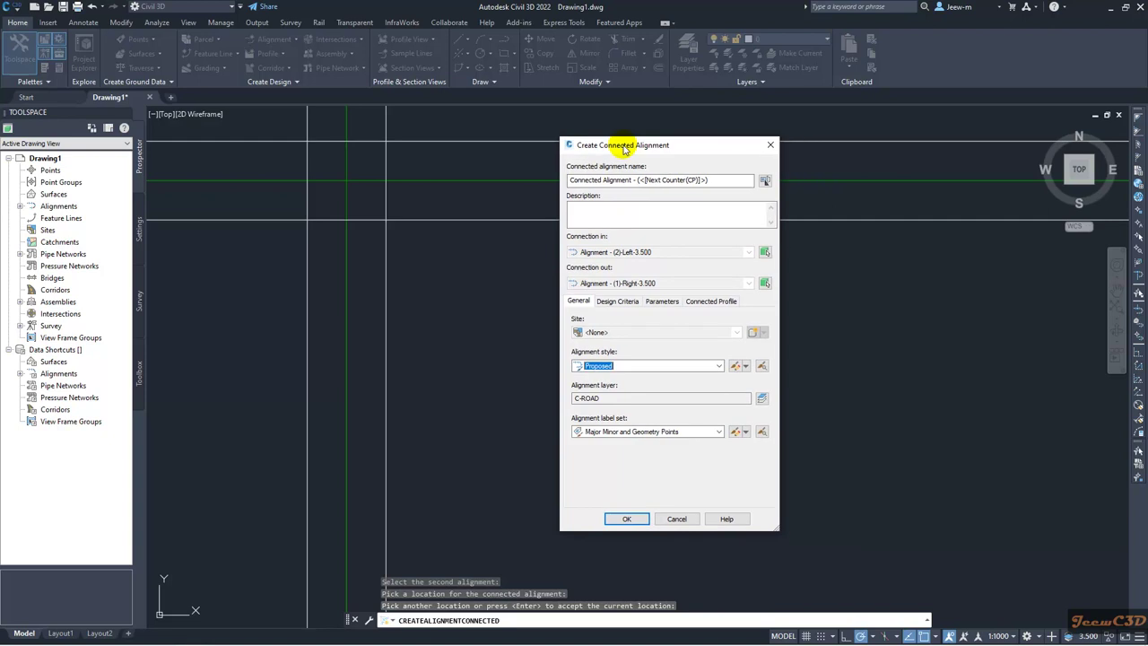
pyautogui.click(612, 366)
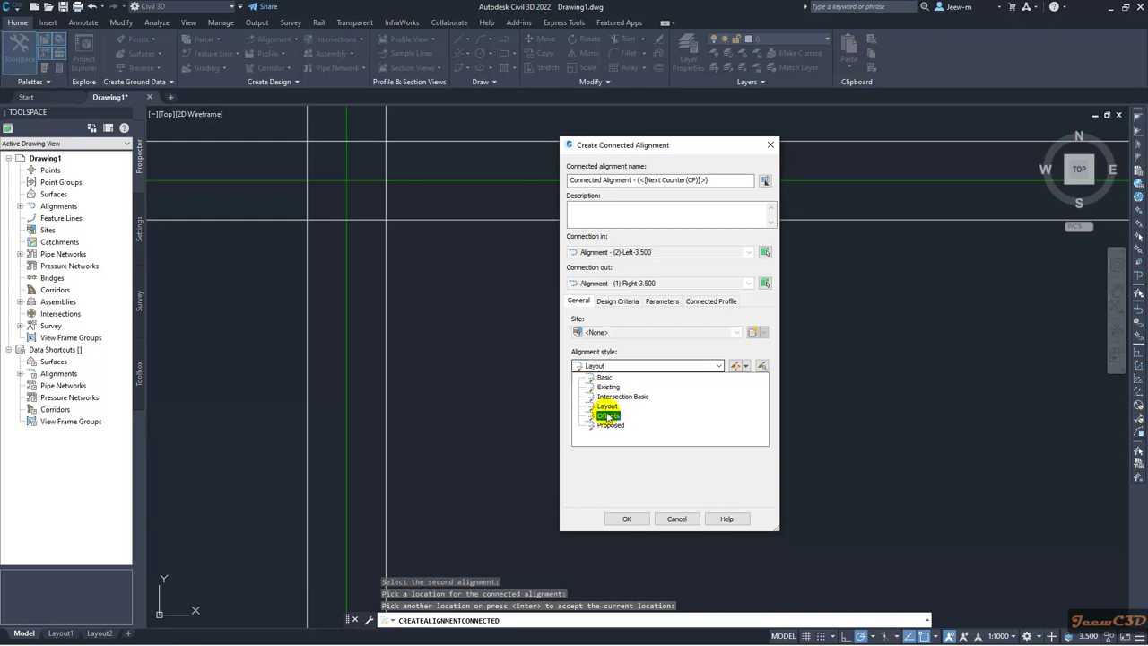
pyautogui.click(607, 411)
pyautogui.click(605, 431)
pyautogui.click(609, 443)
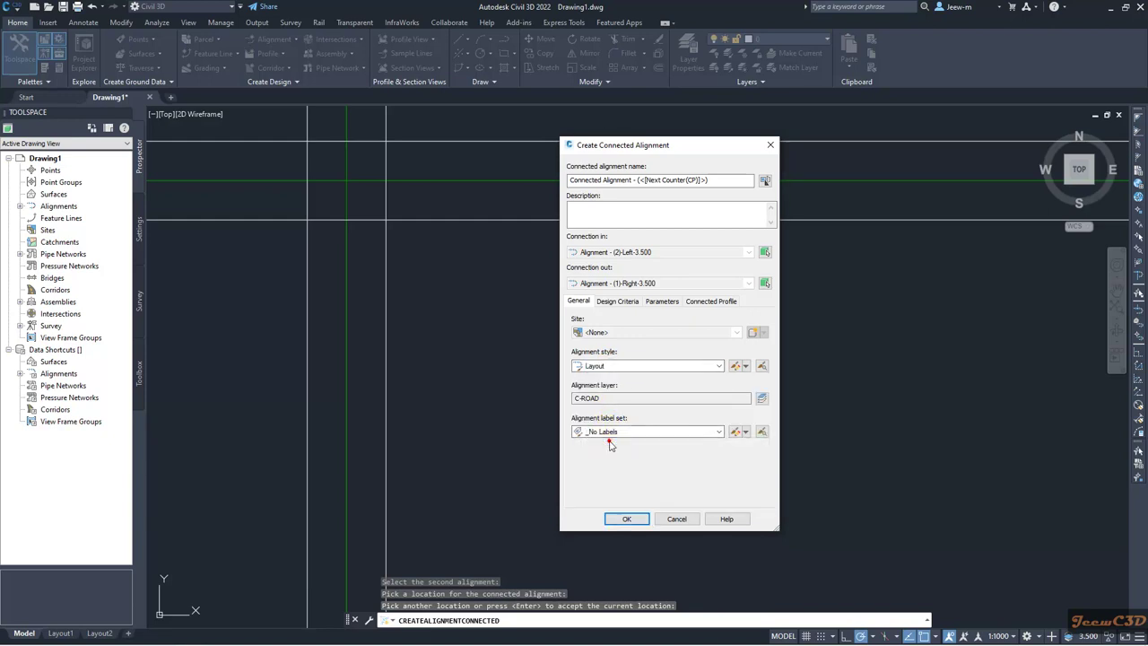
# Step: Set the connected alignment's curve group type to Circular Fillet with a curve radius of 30 m
pyautogui.click(620, 301)
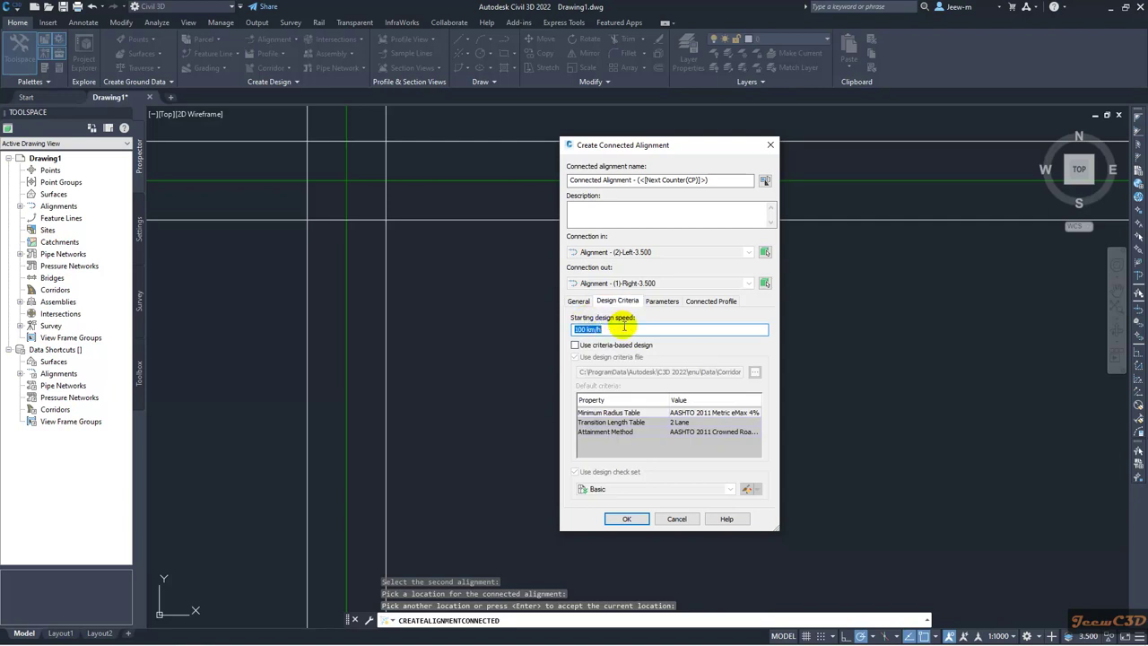
pyautogui.click(664, 303)
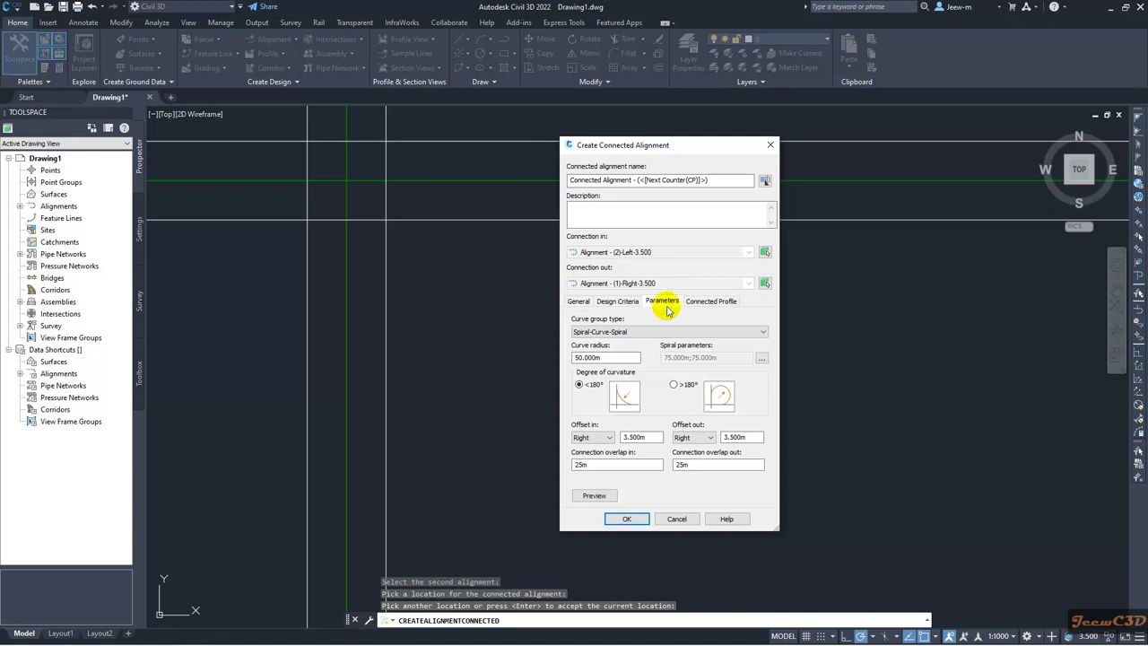
pyautogui.click(584, 334)
pyautogui.click(603, 331)
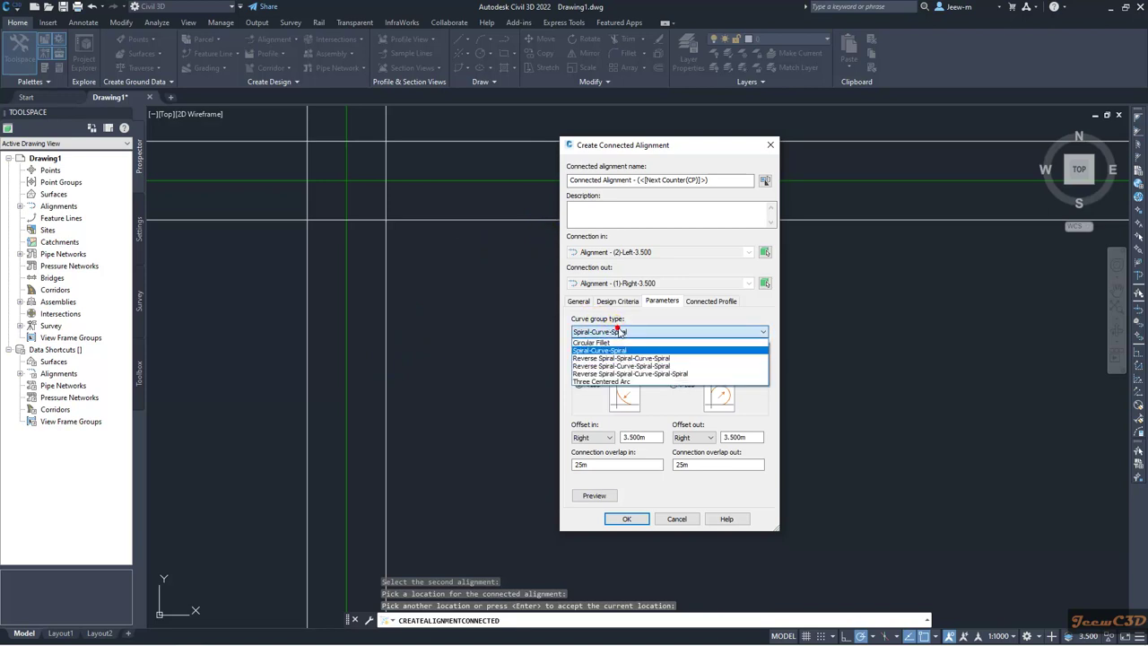
pyautogui.click(601, 343)
pyautogui.click(603, 331)
pyautogui.click(605, 351)
pyautogui.click(604, 331)
pyautogui.click(601, 342)
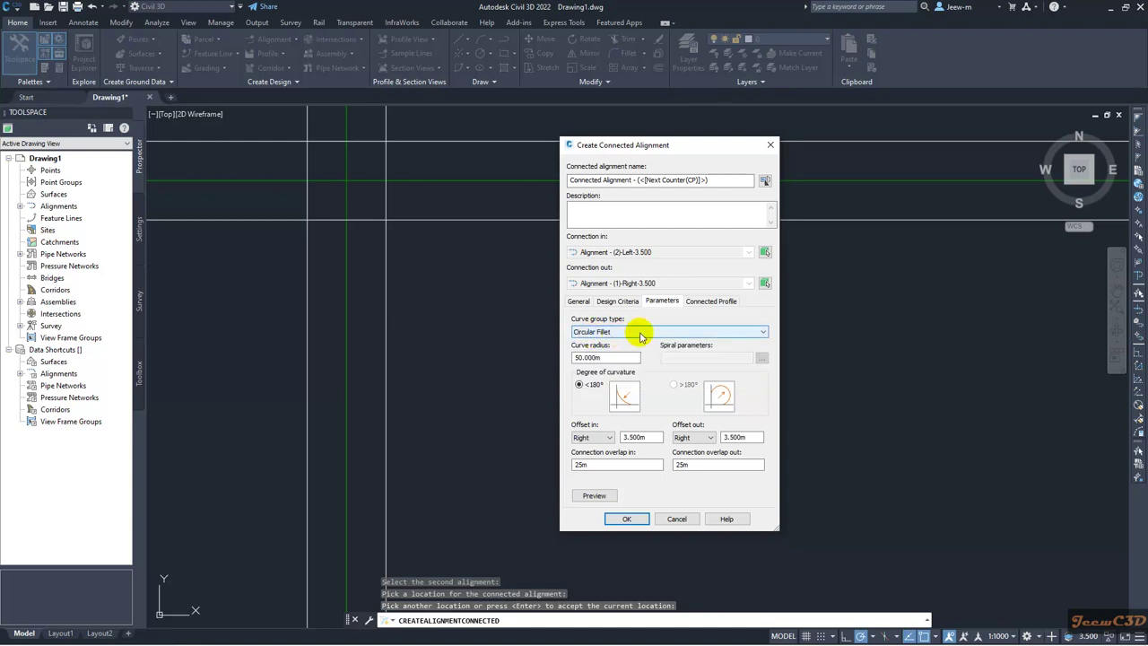
pyautogui.doubleClick(586, 356)
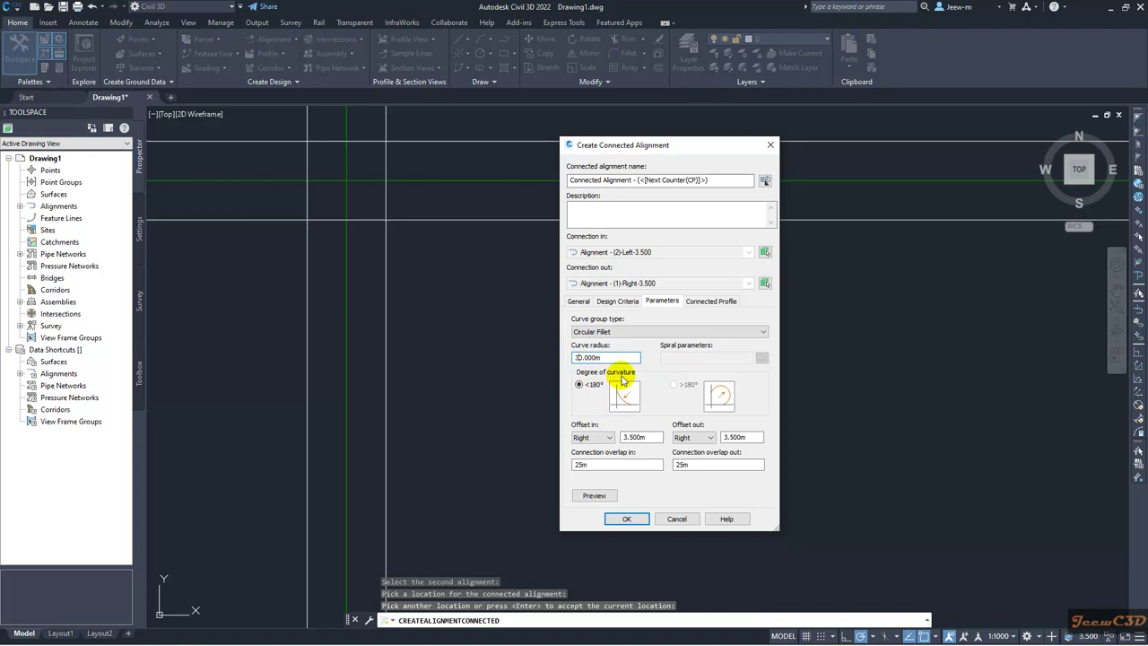
pyautogui.click(576, 357)
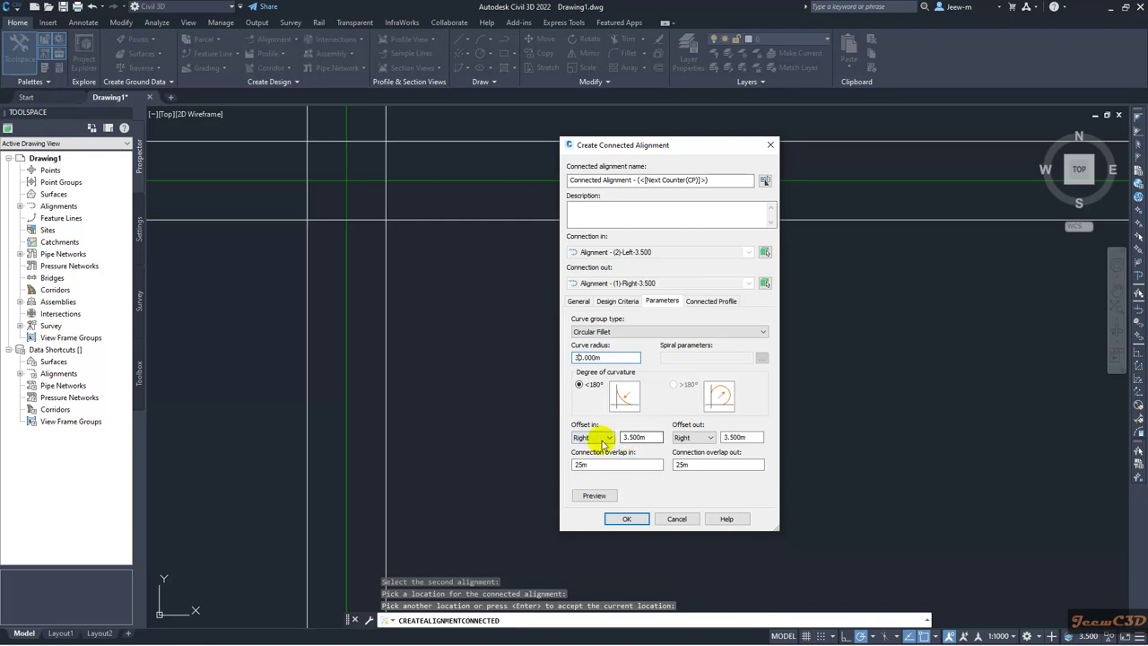
# Step: Set the outgoing offset to 0 m and preview the connected alignment in the drawing
pyautogui.click(635, 437)
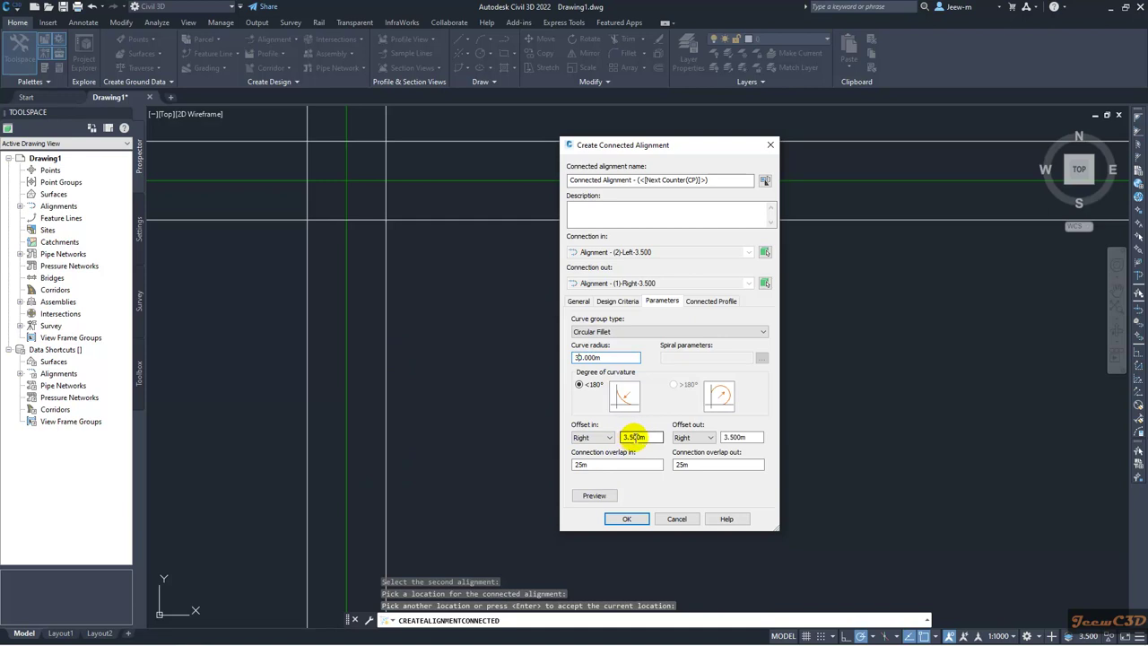
pyautogui.doubleClick(741, 437)
pyautogui.write('0')
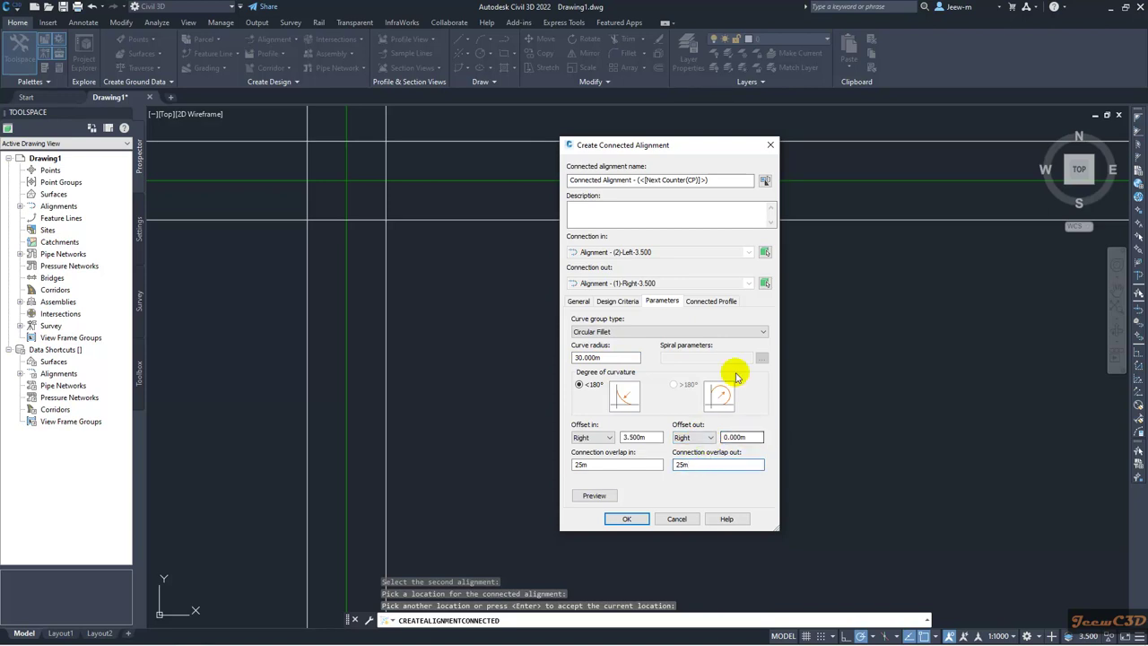
pyautogui.moveTo(668, 145); pyautogui.dragTo(834, 139)
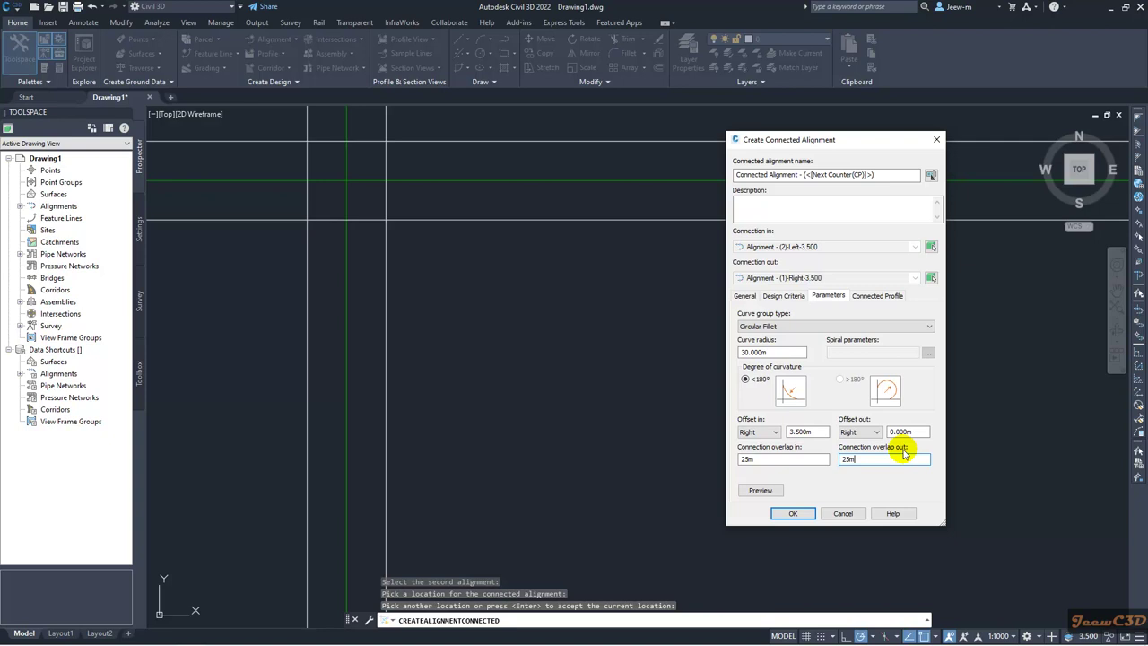
pyautogui.click(765, 491)
pyautogui.click(766, 492)
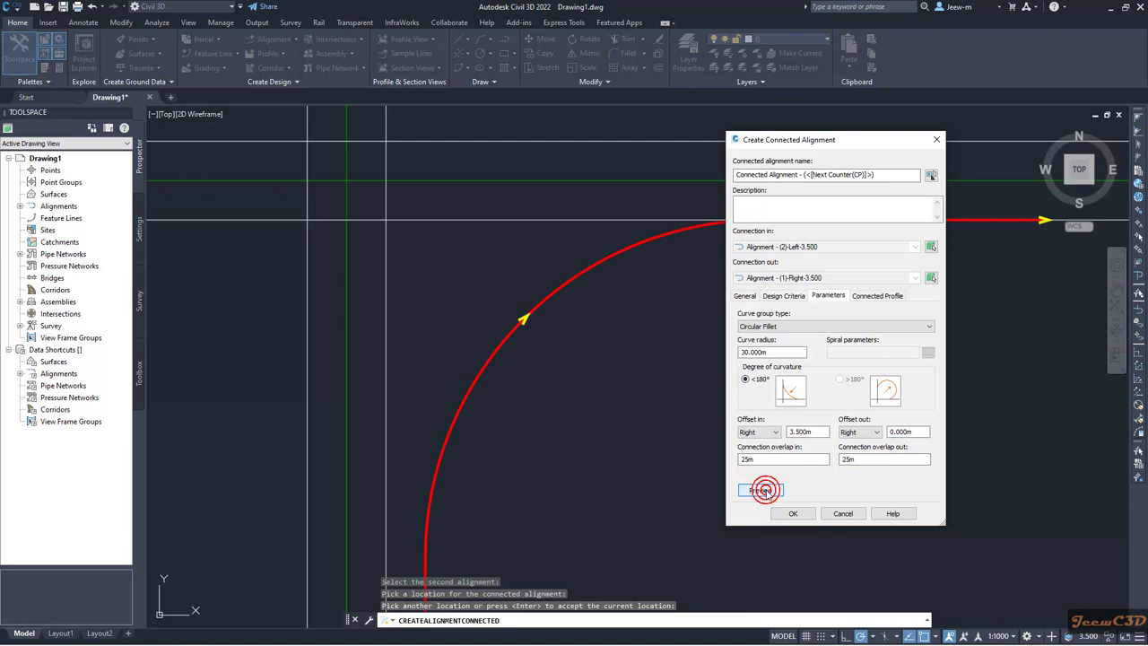
pyautogui.moveTo(808, 141)
pyautogui.mouseDown()
pyautogui.moveTo(896, 353)
pyautogui.moveTo(900, 290)
pyautogui.mouseUp()
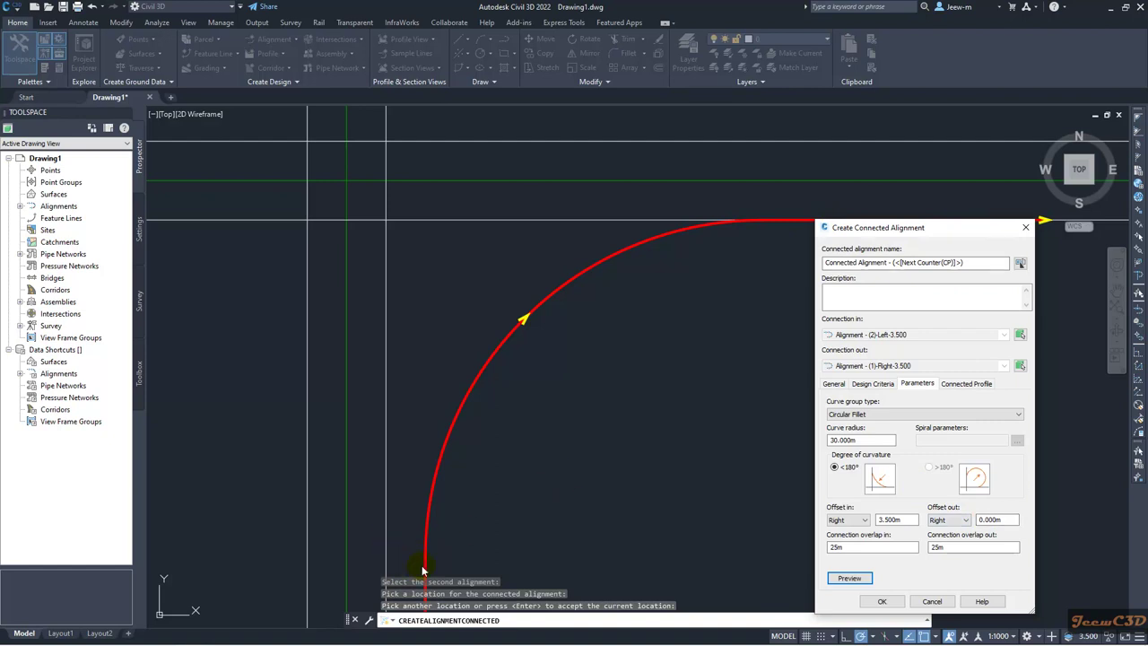
# Step: Change the connected alignment's curve group type to Spiral-Curve-Spiral
pyautogui.click(861, 414)
pyautogui.click(865, 432)
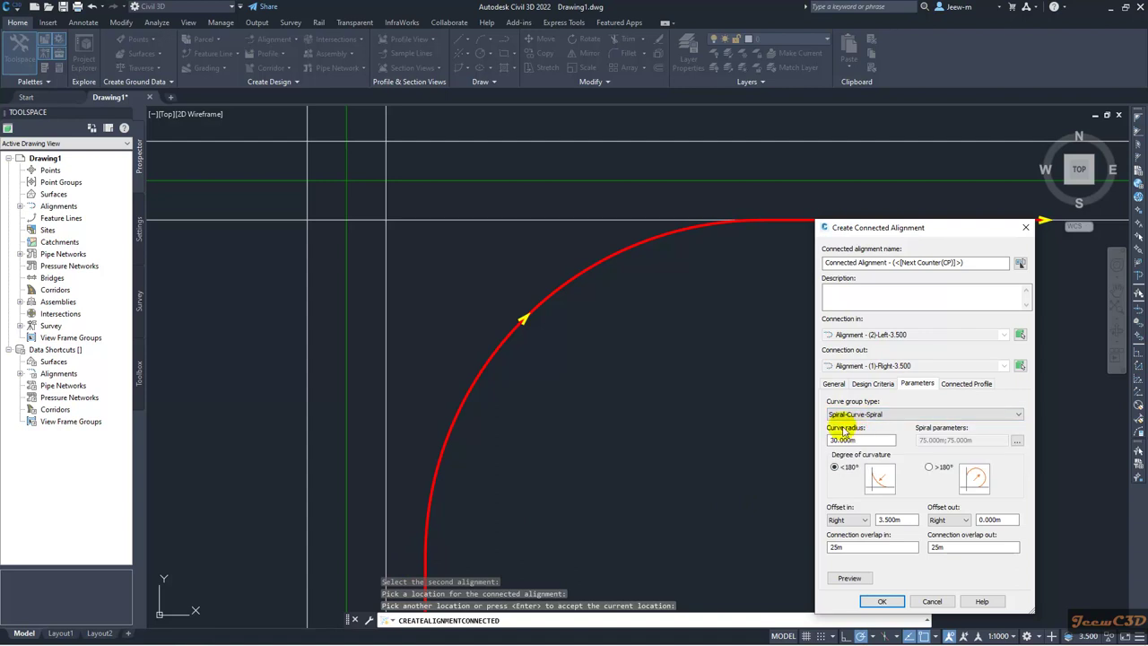
pyautogui.doubleClick(843, 439)
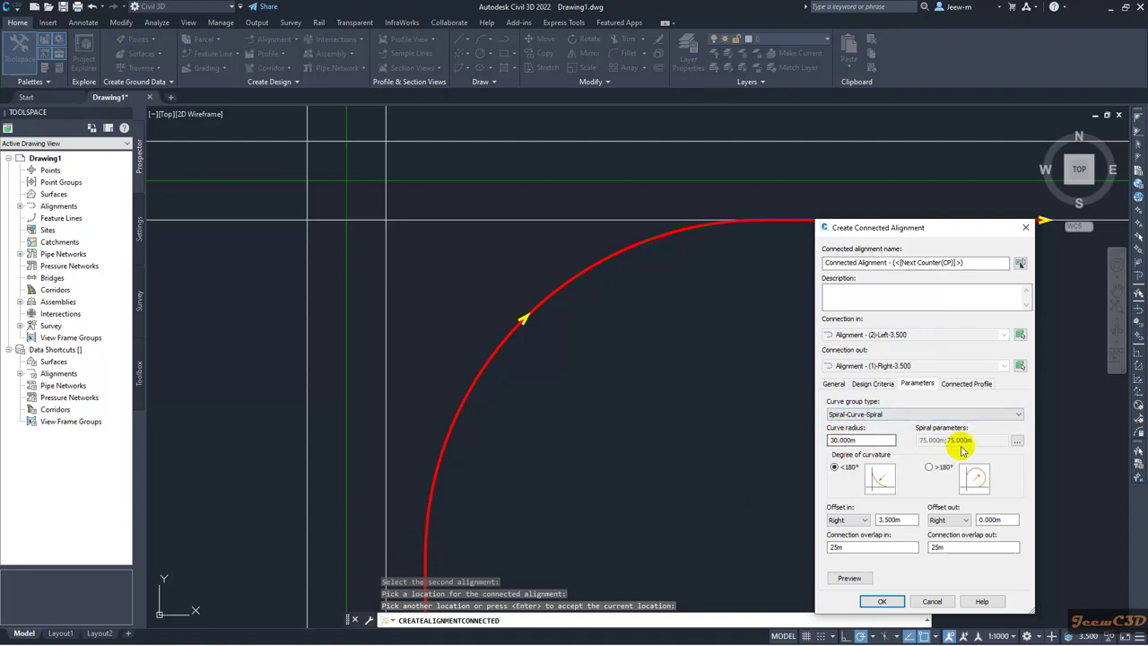
pyautogui.click(870, 415)
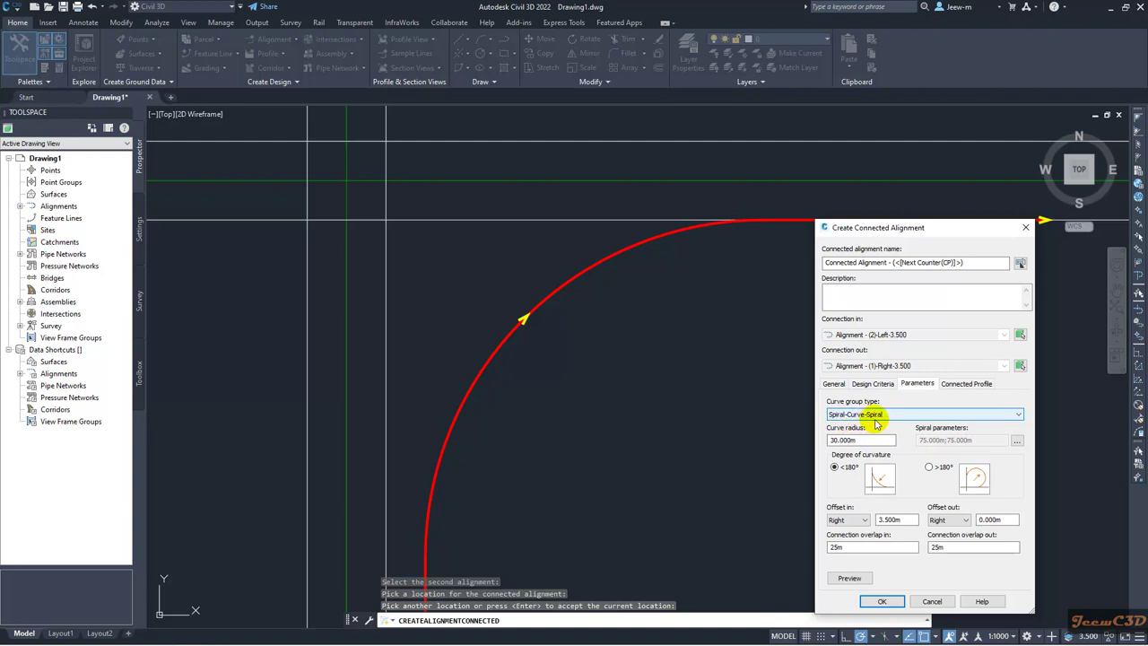
# Step: Set the clothoid spiral in and spiral out lengths to 10 m each and preview the connected alignment
pyautogui.click(1016, 440)
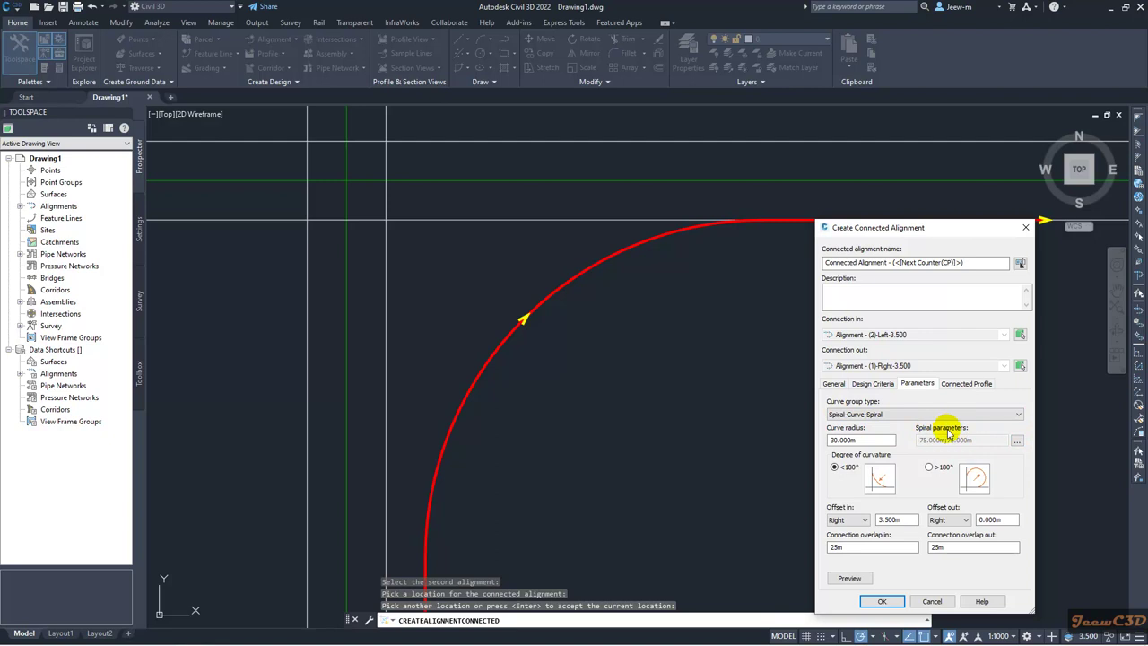
pyautogui.click(1016, 440)
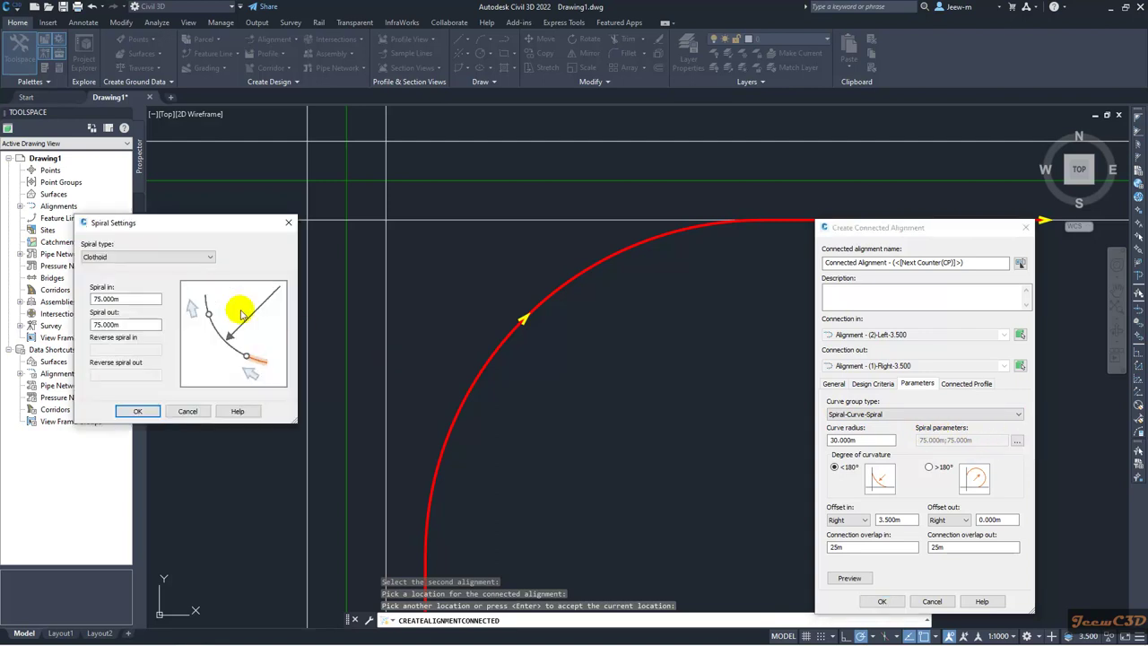
pyautogui.moveTo(115, 298); pyautogui.dragTo(51, 319)
pyautogui.write('10m')
pyautogui.click(124, 325)
pyautogui.write('10')
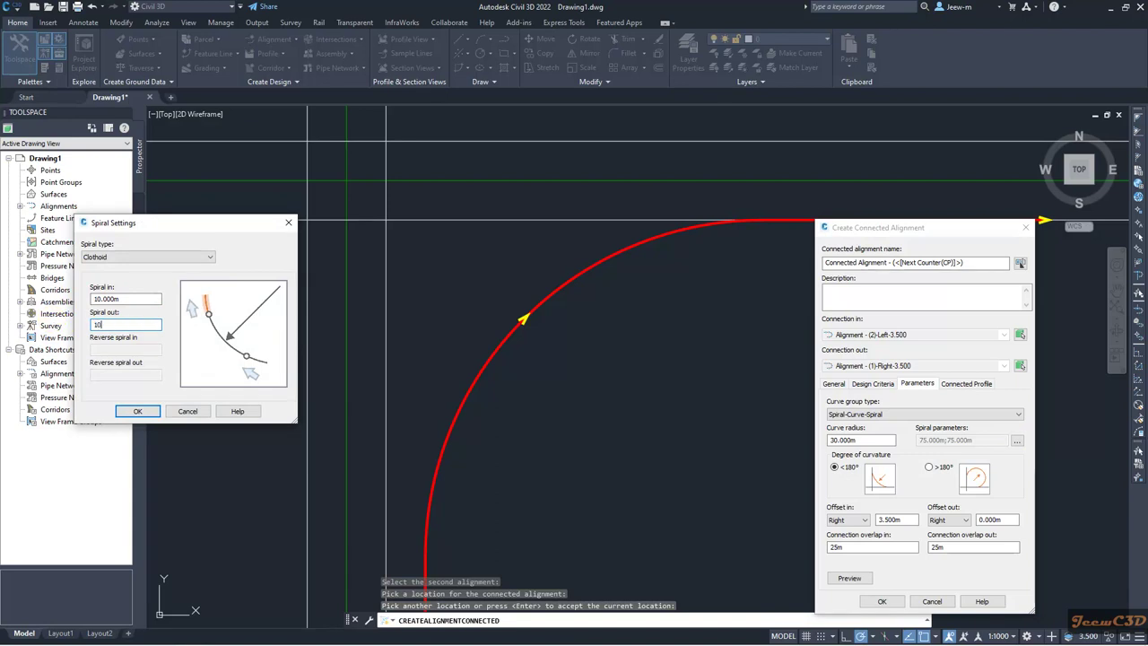
pyautogui.click(134, 411)
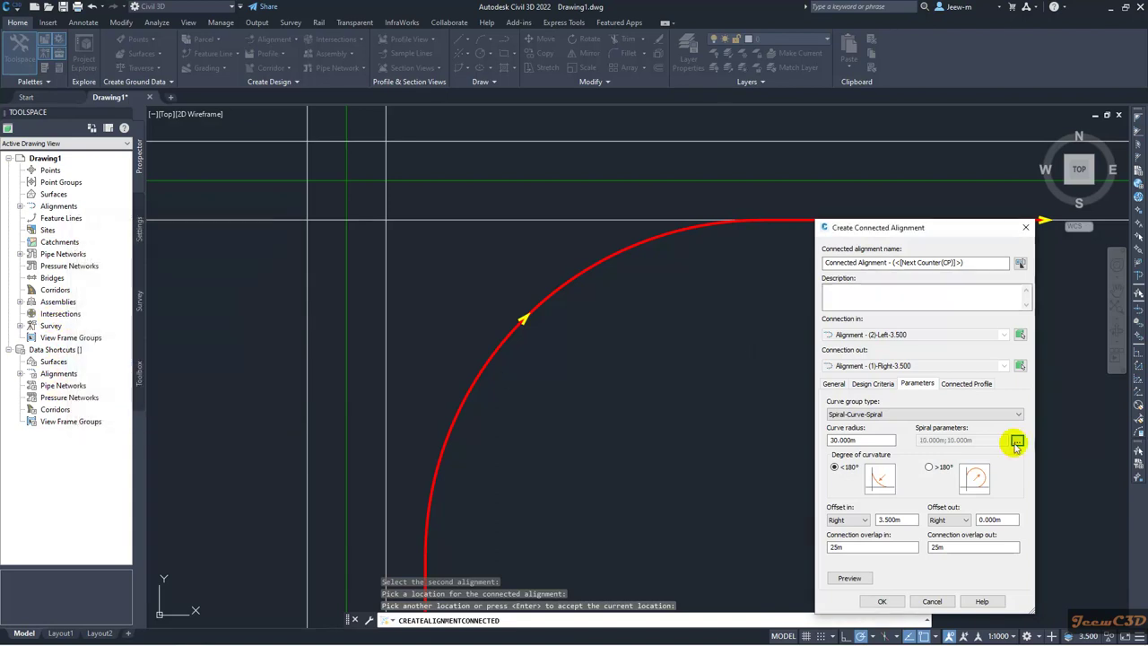
pyautogui.click(849, 577)
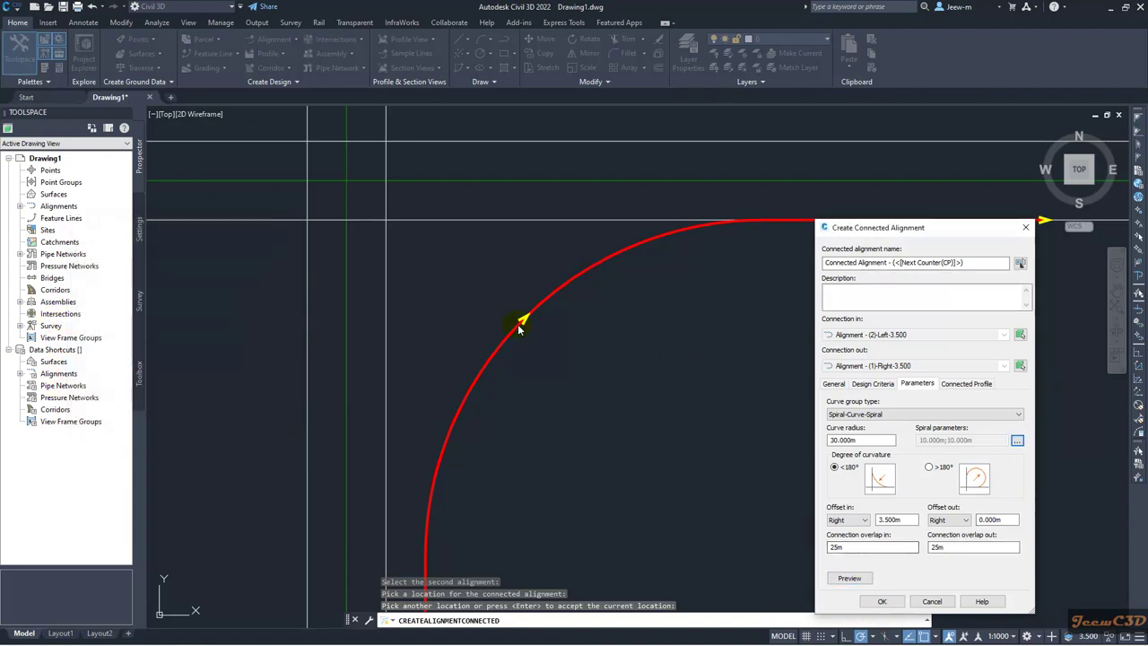
pyautogui.click(848, 577)
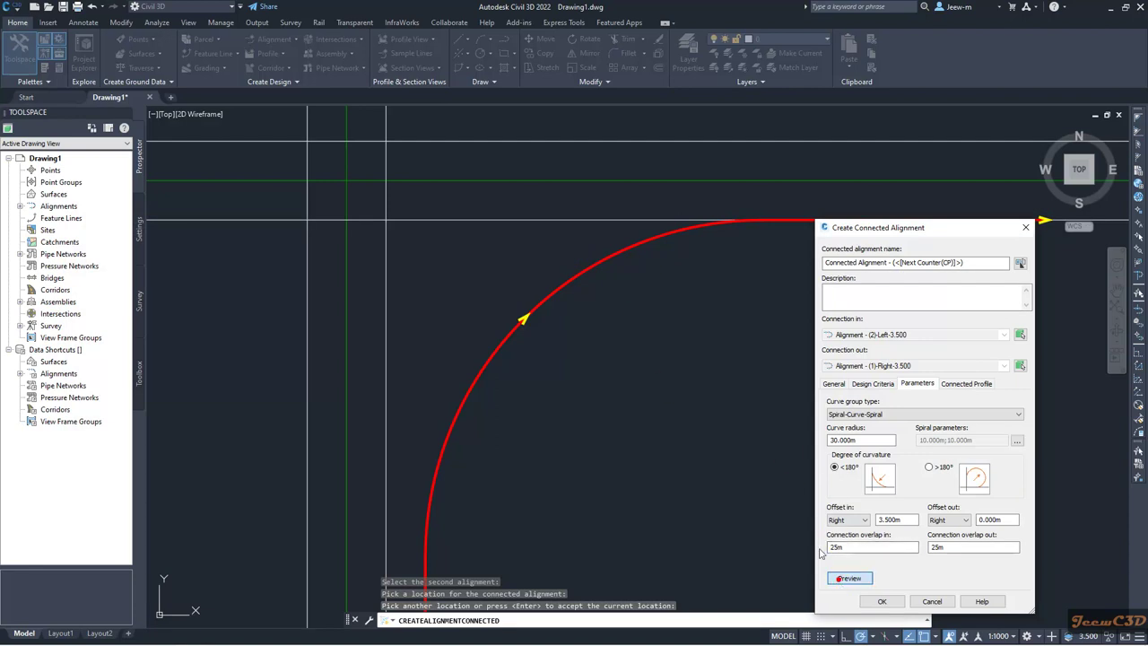
# Step: Try an incoming offset of 0 m, settle on 3 m, and preview the connected alignment
pyautogui.doubleClick(887, 520)
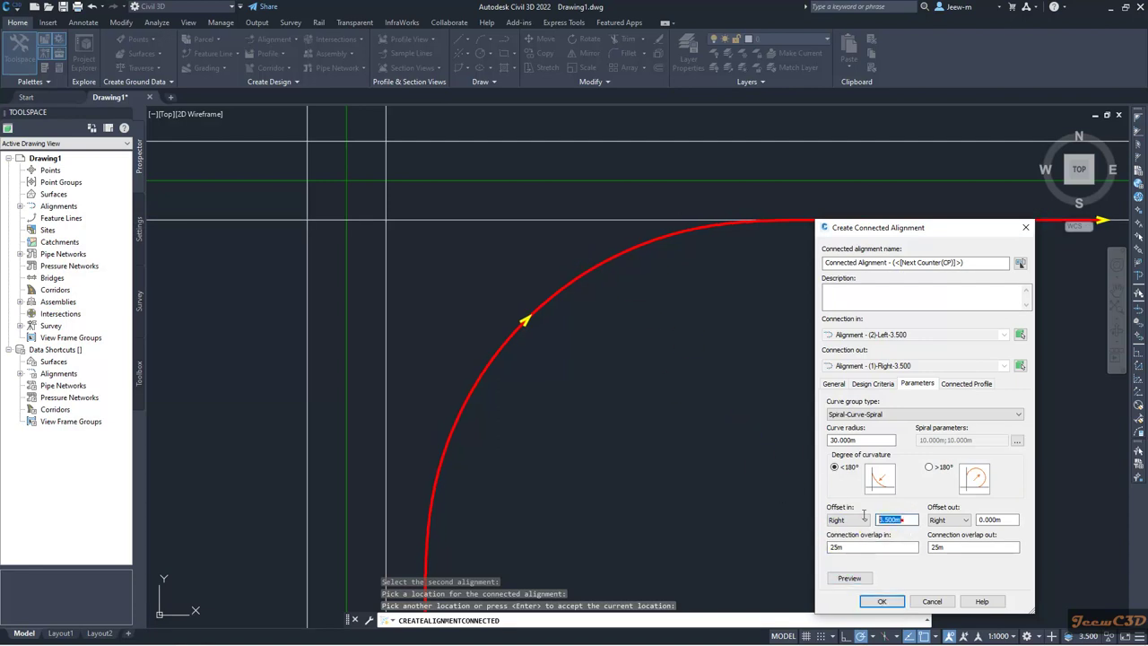
pyautogui.write('0')
pyautogui.click(1002, 520)
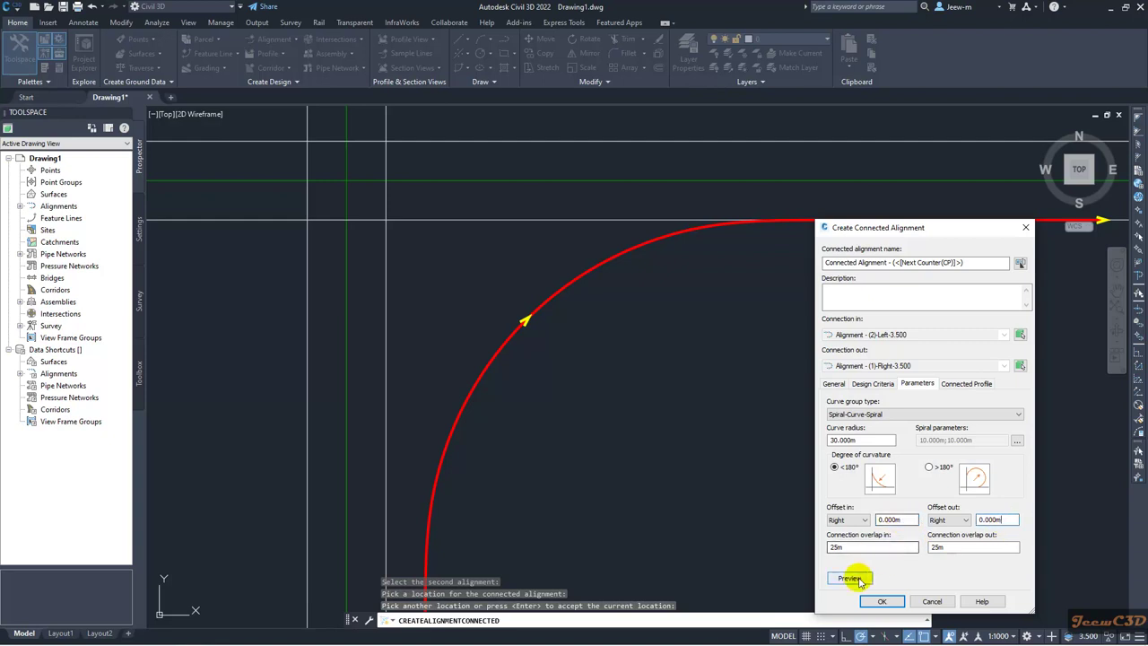
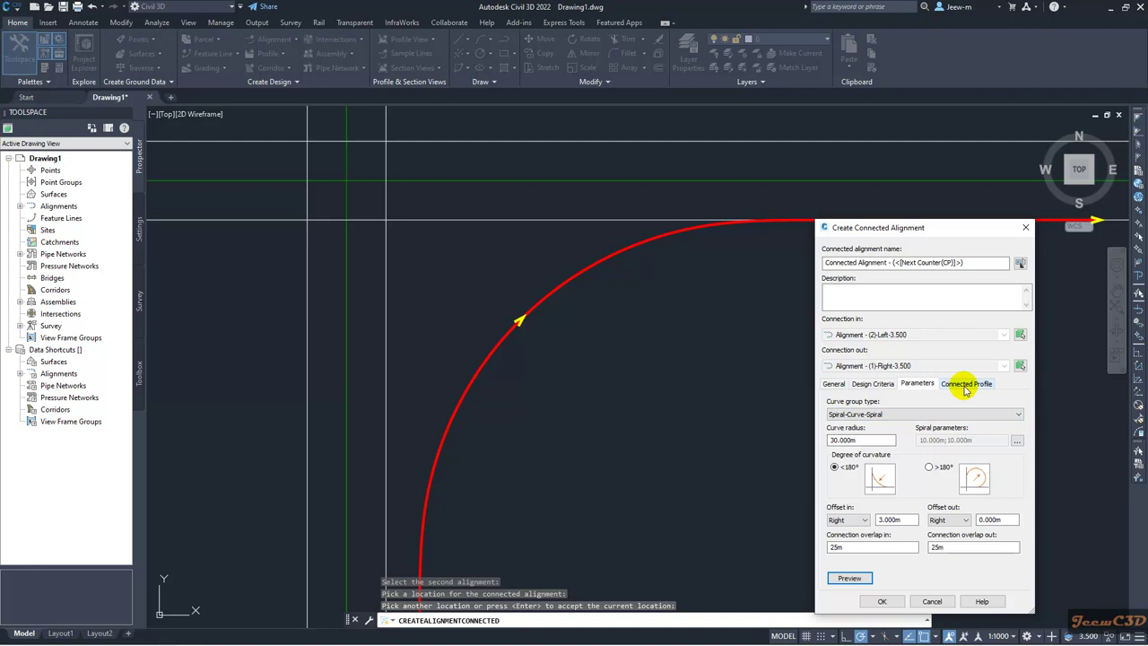
# Step: Set the connected profile's parabola curve length to 20 m and create the connected alignment with its profile
pyautogui.click(965, 385)
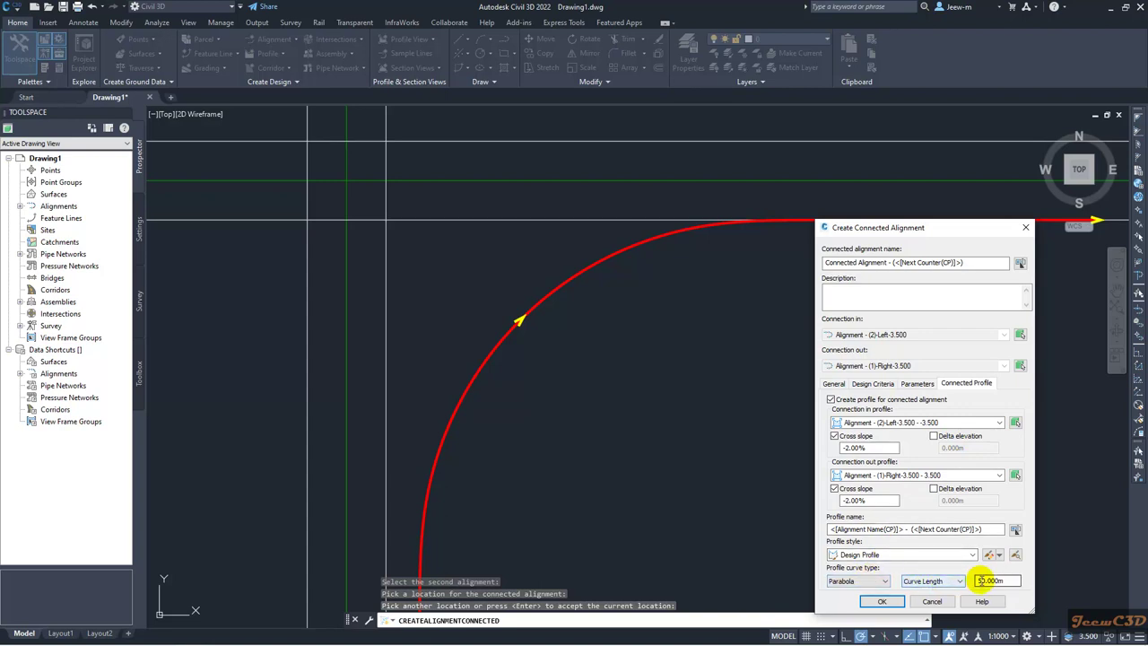
pyautogui.click(981, 581)
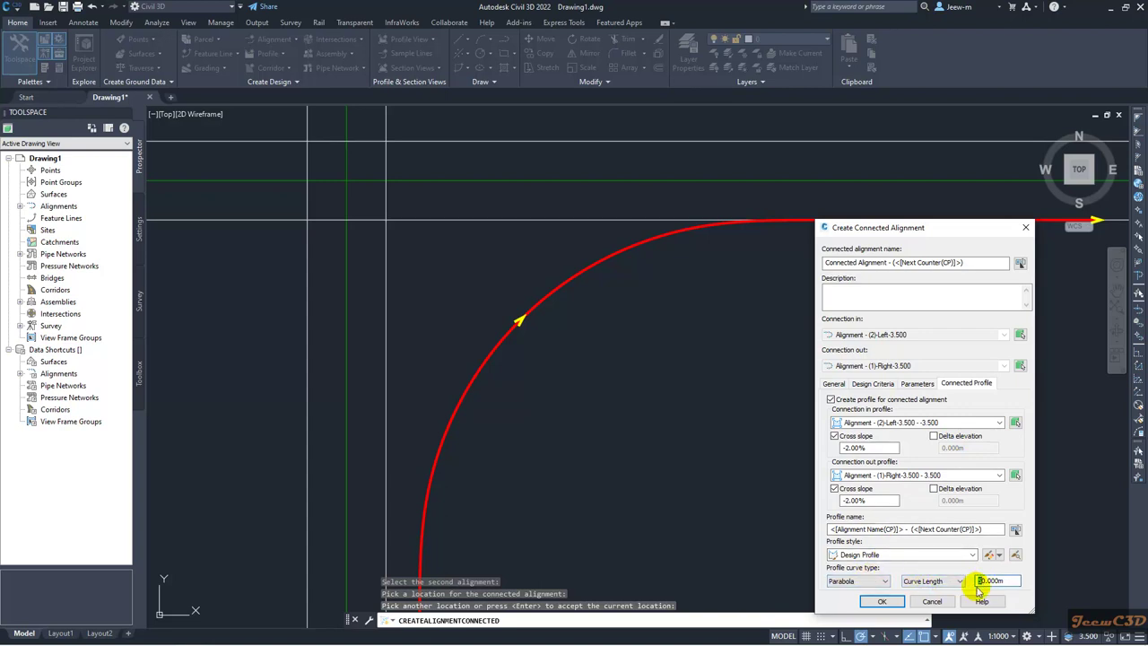
pyautogui.write('2')
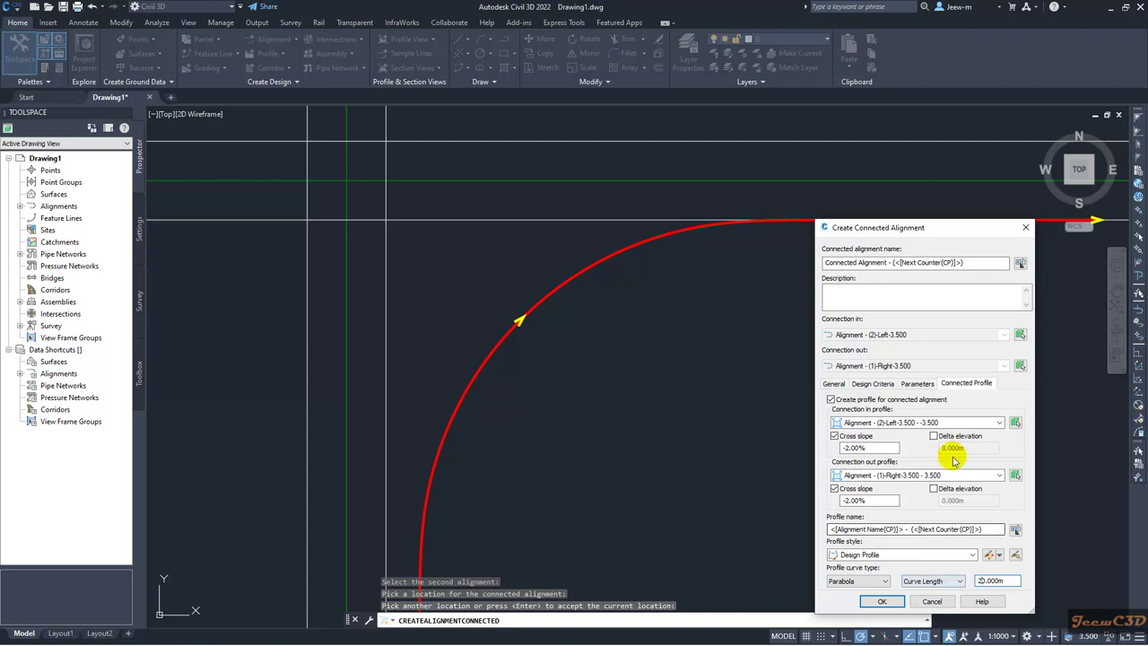
pyautogui.moveTo(951, 227); pyautogui.dragTo(937, 132)
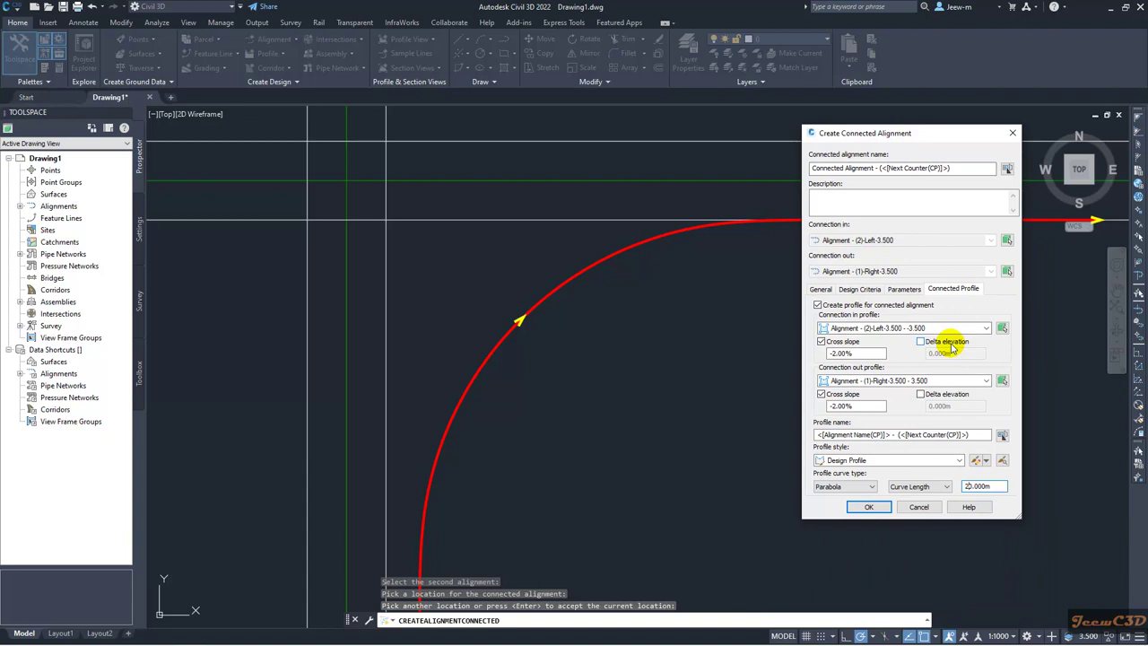
pyautogui.click(864, 507)
# Step: Create a profile view for the new connected alignment with the default settings, placed in the empty area southeast of its curve
pyautogui.scroll(-5, 699, 411)
pyautogui.moveTo(699, 410); pyautogui.dragTo(595, 361, button='middle')
pyautogui.scroll(3, 520, 323)
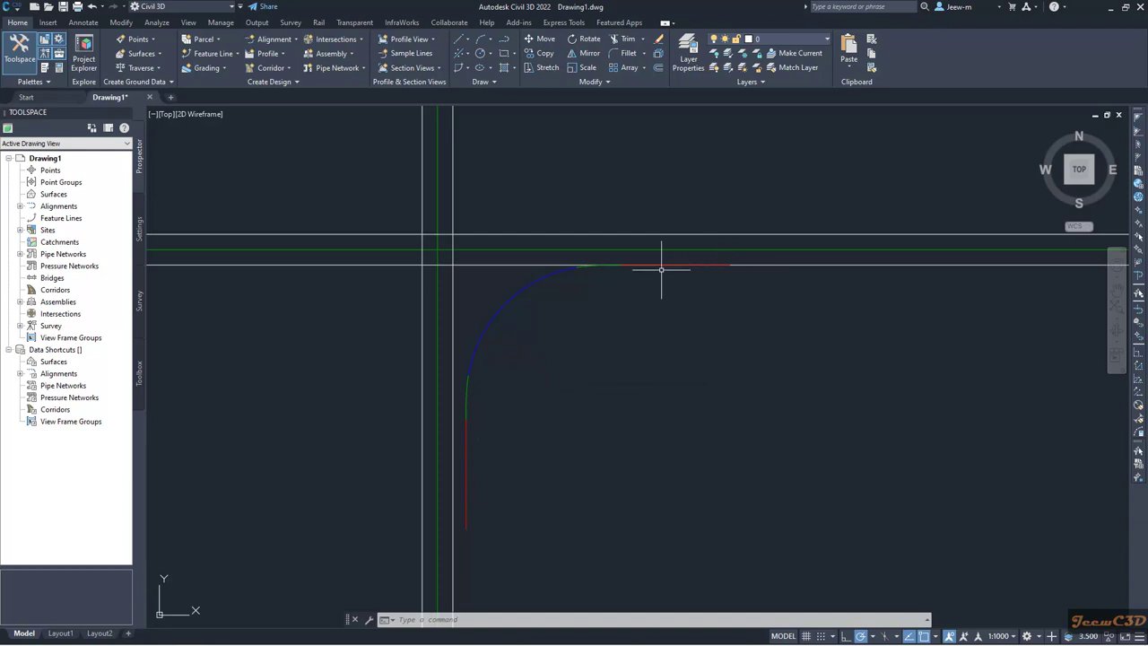
pyautogui.scroll(2, 665, 273)
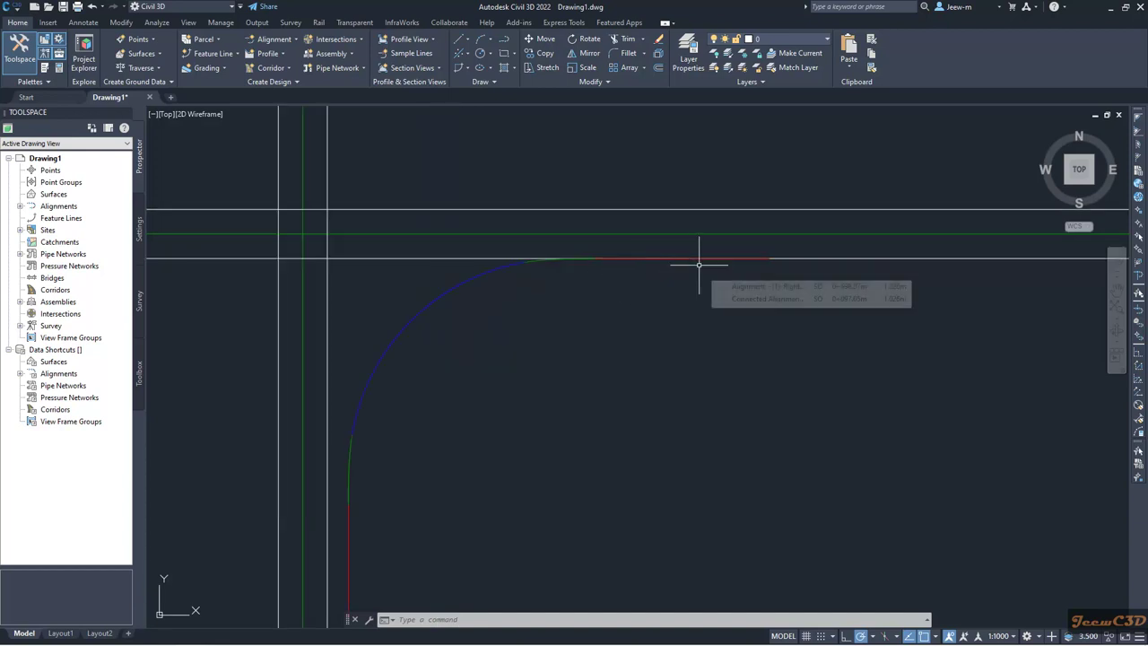
pyautogui.scroll(-3, 606, 324)
pyautogui.moveTo(616, 371); pyautogui.dragTo(586, 346, button='middle')
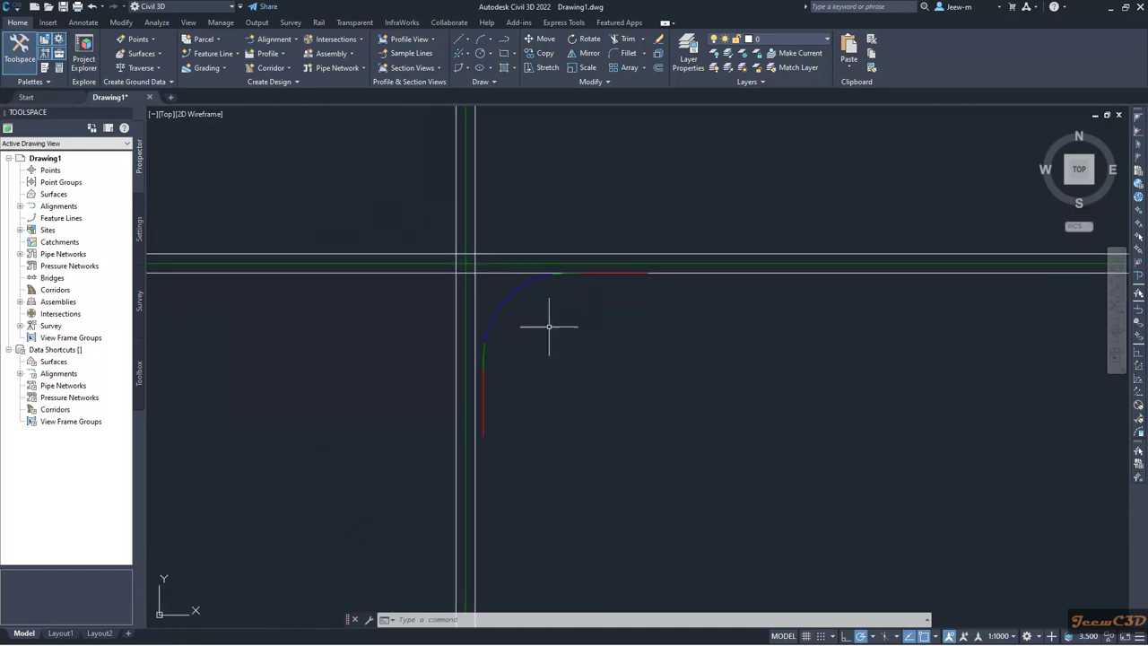
pyautogui.click(521, 285)
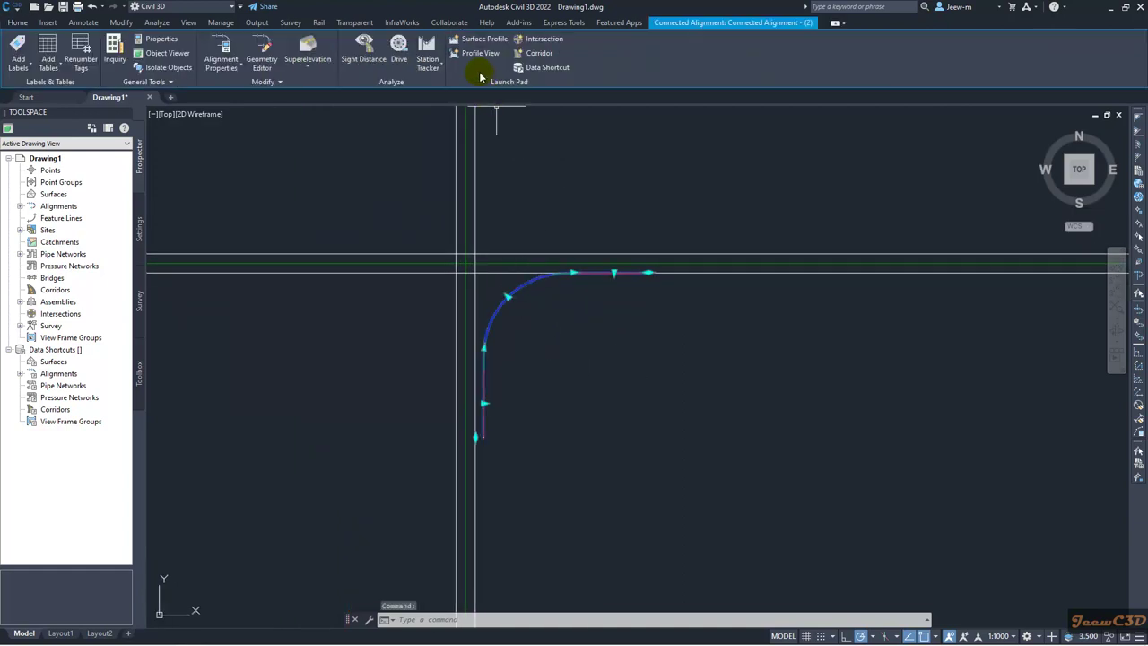
pyautogui.click(475, 52)
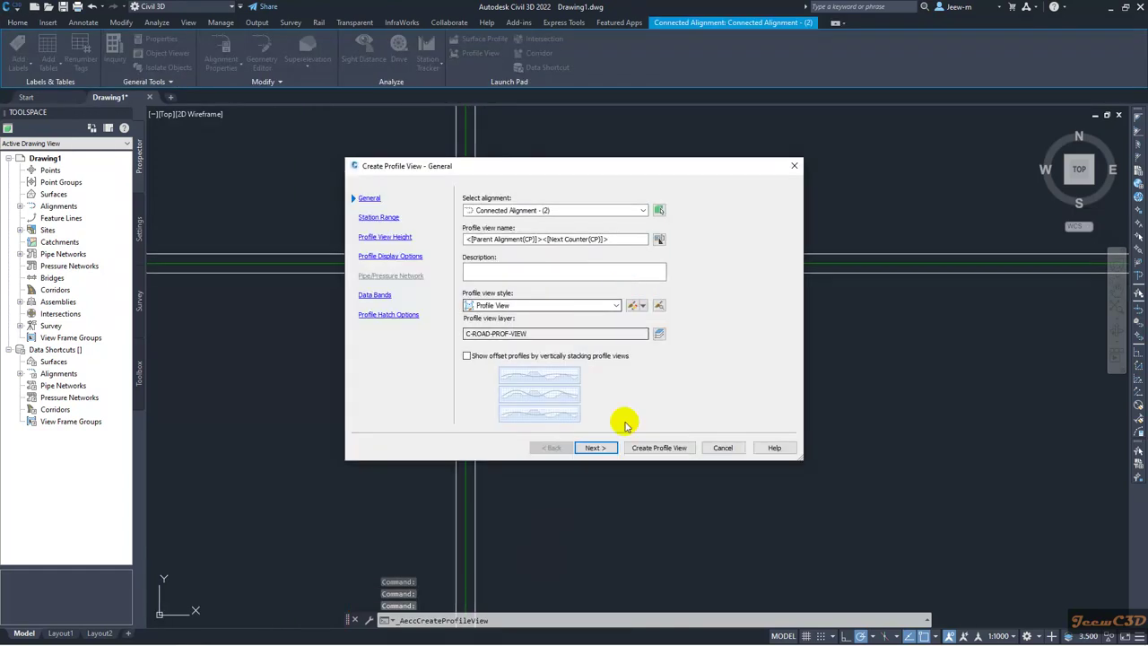
pyautogui.click(658, 447)
pyautogui.click(685, 455)
# Step: Examine the connected alignment's design profile in its profile view together with the curve in plan
pyautogui.scroll(4, 663, 430)
pyautogui.press('Escape')
pyautogui.click(674, 395)
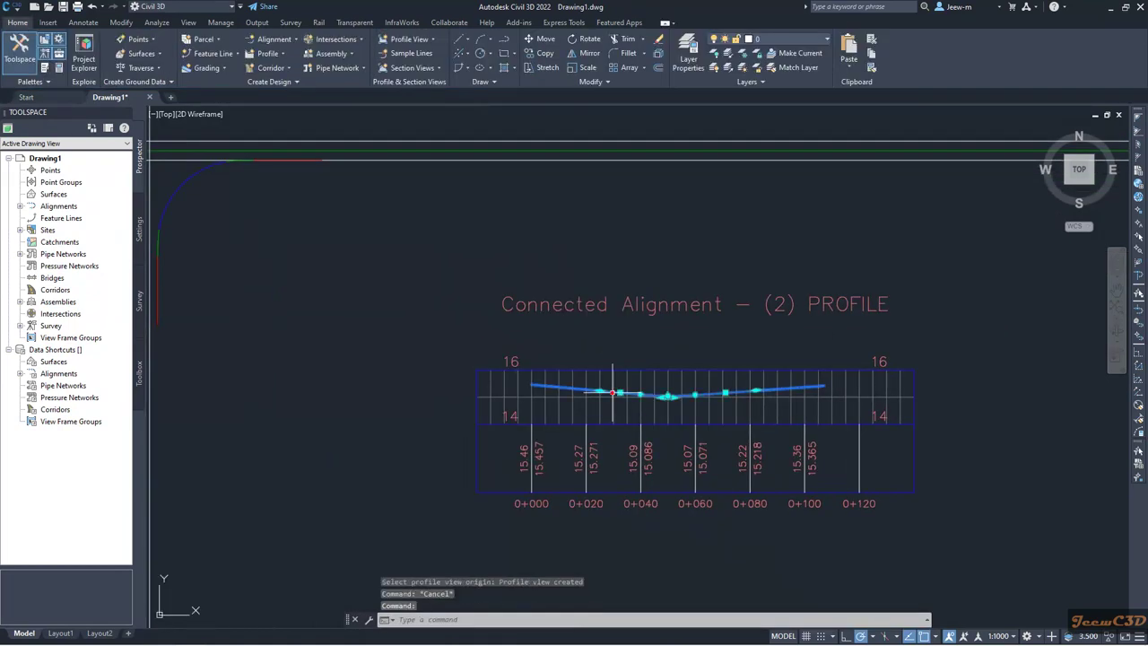
pyautogui.press('Escape')
pyautogui.scroll(-5, 564, 403)
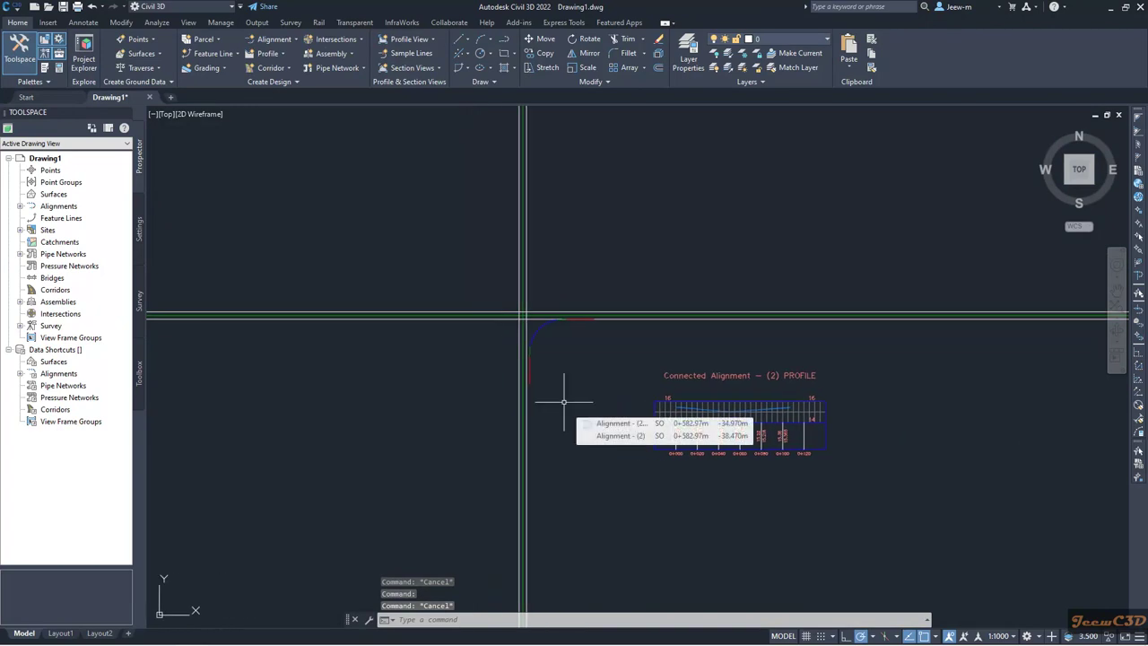
pyautogui.moveTo(587, 390); pyautogui.dragTo(595, 416, button='middle')
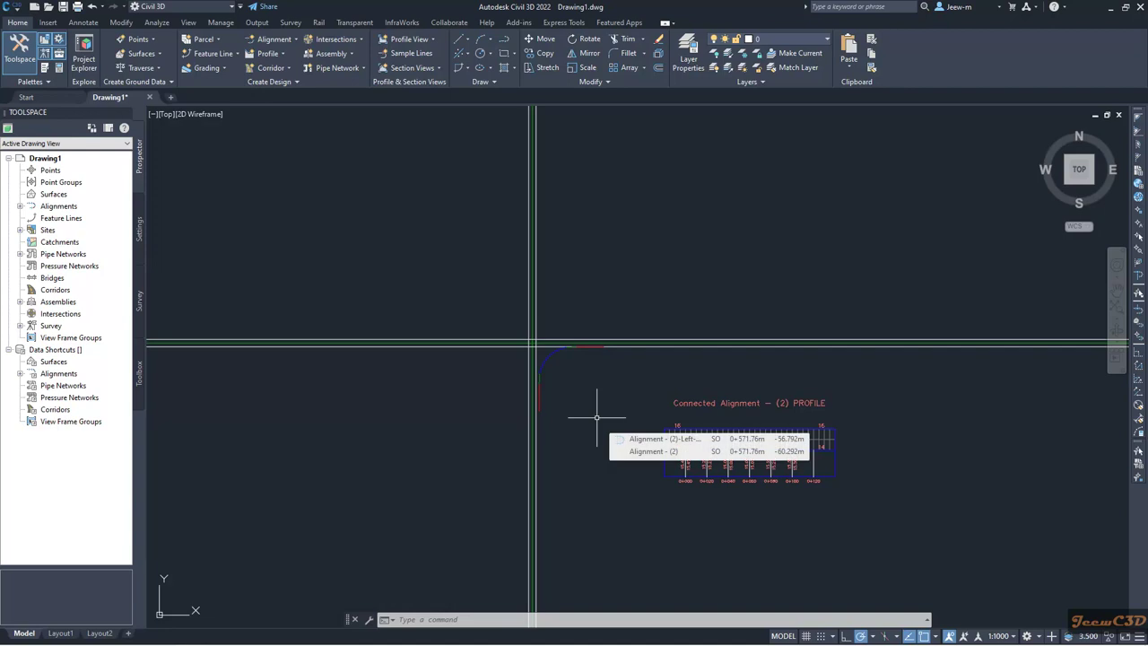
pyautogui.scroll(4, 688, 434)
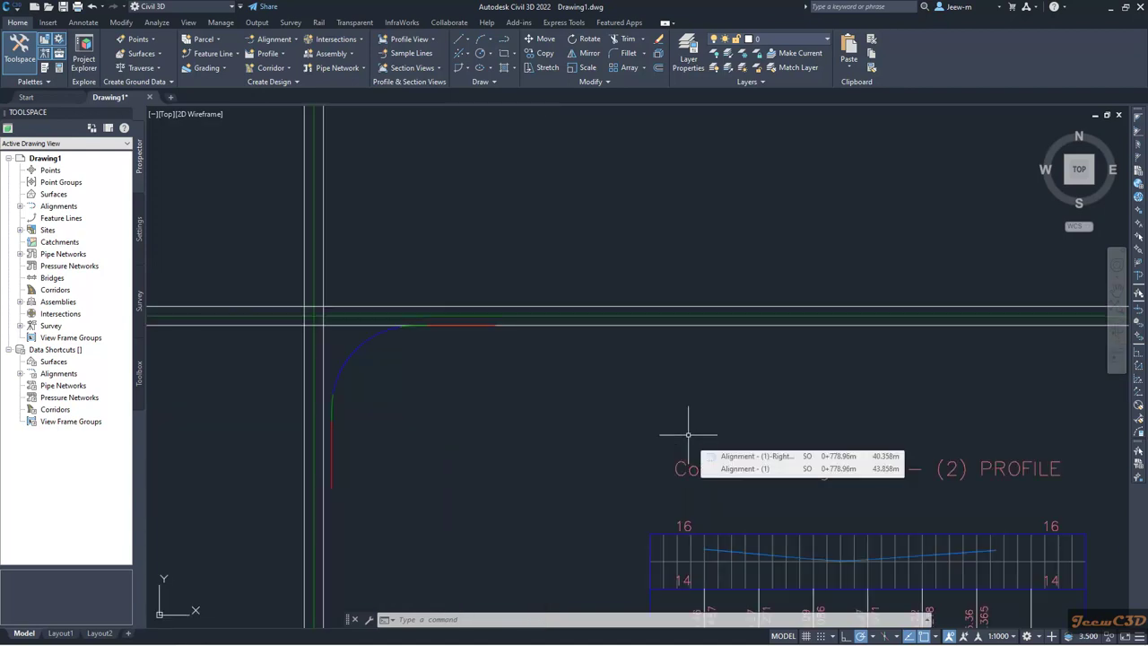